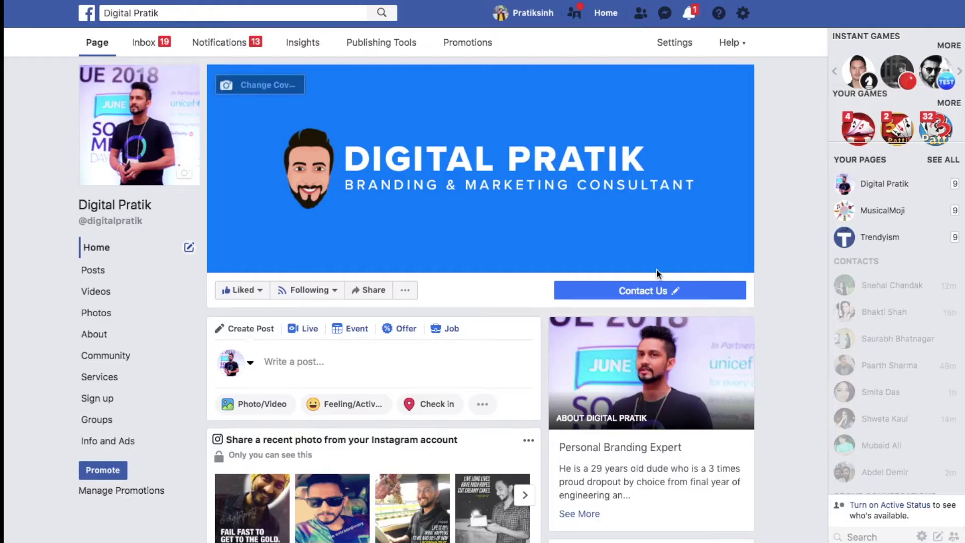
Switch to the Digital Pratik Facebook page and bring up its Contact Us button options
{"action": "mouse_move", "coordinate": [656, 294]}
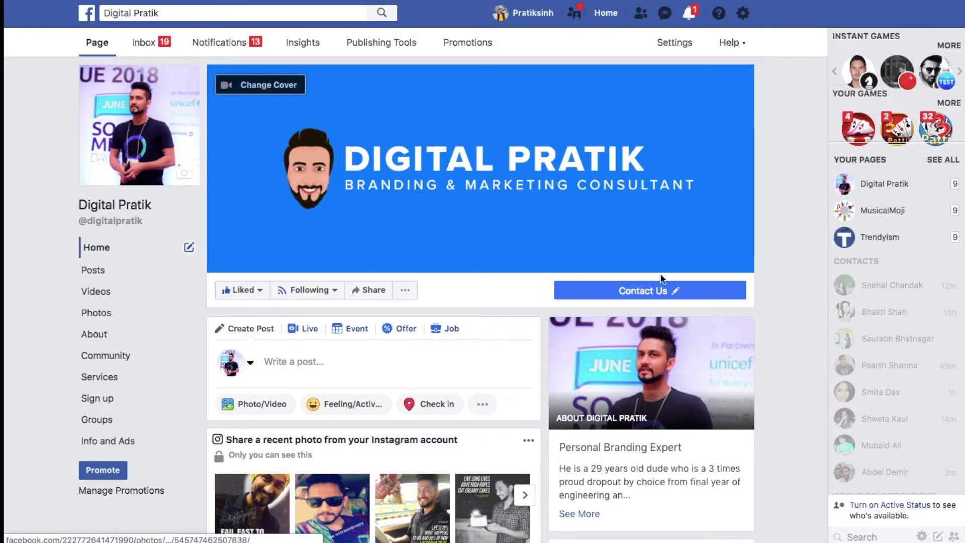
Choose Test Button on the page's Contact Us action to trigger the bot's welcome message
{"action": "mouse_move", "coordinate": [659, 297]}
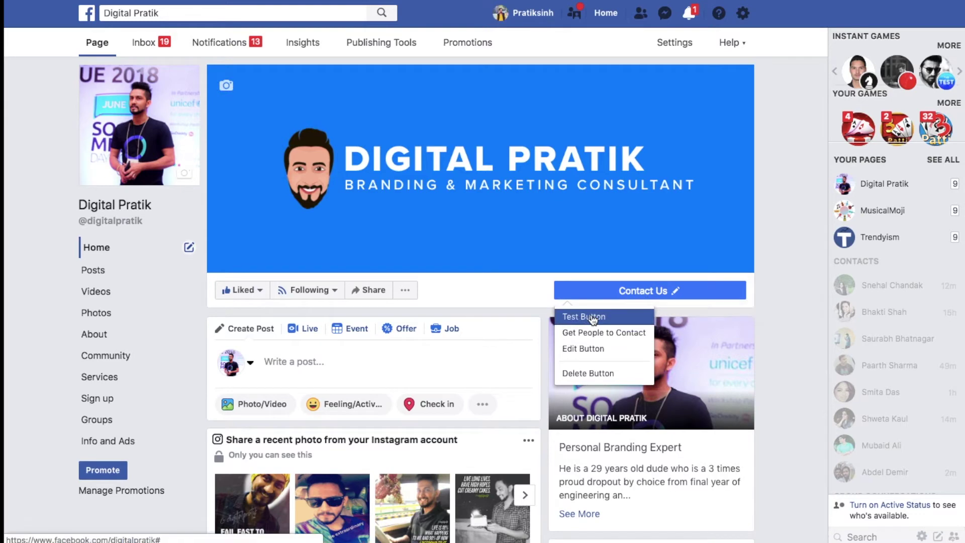
{"action": "left_click", "coordinate": [593, 317]}
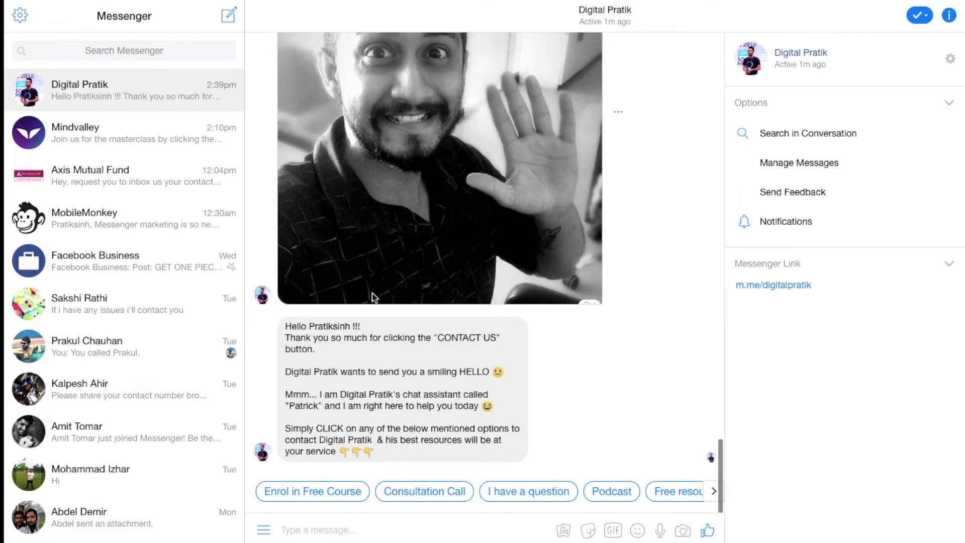
Select the bot's entire welcome greeting introducing assistant Patrick in Messenger
{"action": "scroll", "coordinate": [398, 315], "scroll_direction": "up", "scroll_amount": 3}
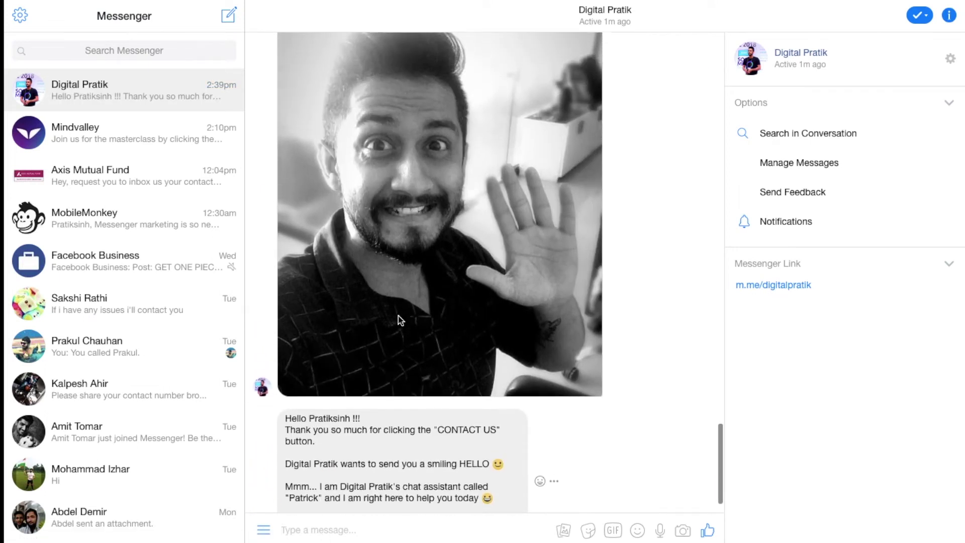
{"action": "scroll", "coordinate": [398, 316], "scroll_direction": "up", "scroll_amount": 1}
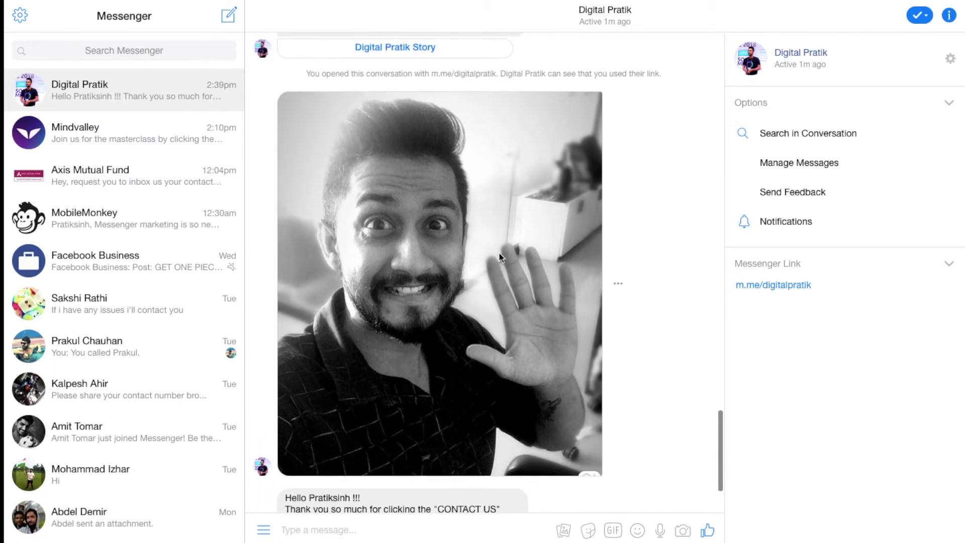
{"action": "scroll", "coordinate": [396, 292], "scroll_direction": "down", "scroll_amount": 1}
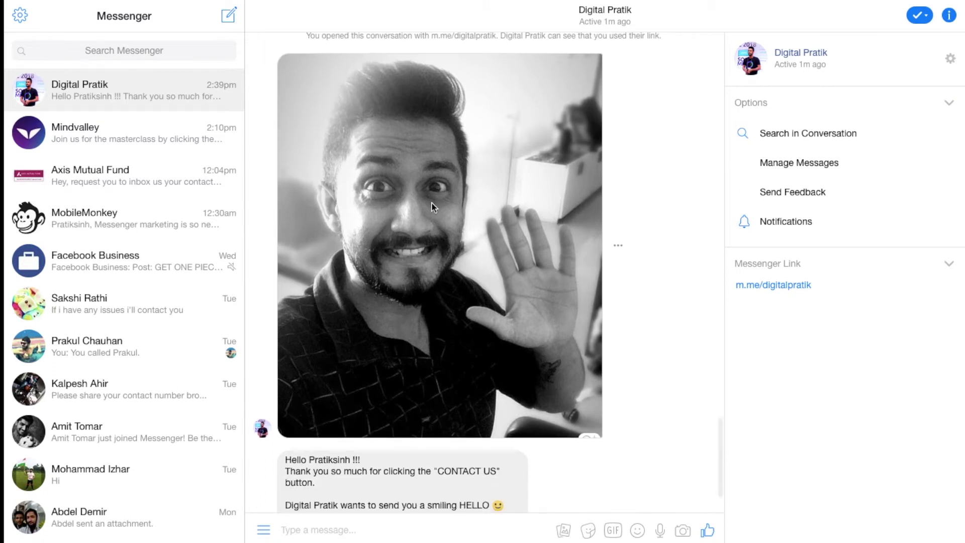
{"action": "scroll", "coordinate": [432, 206], "scroll_direction": "down", "scroll_amount": 1}
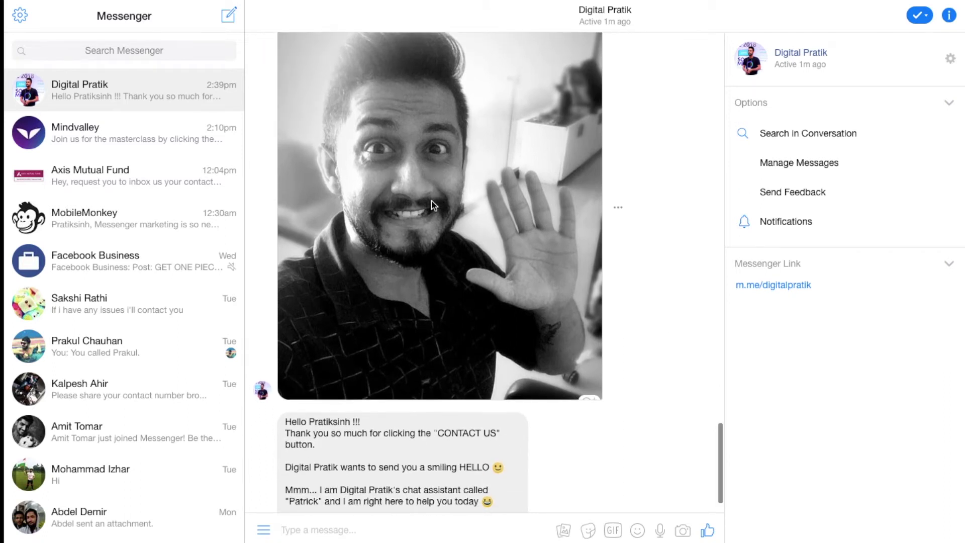
{"action": "scroll", "coordinate": [432, 205], "scroll_direction": "down", "scroll_amount": 2}
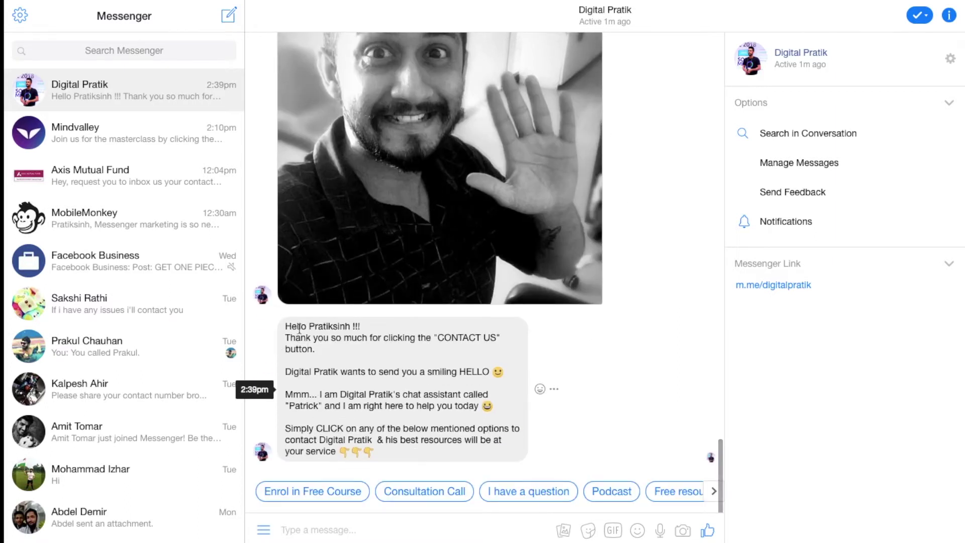
{"action": "double_click", "coordinate": [334, 327]}
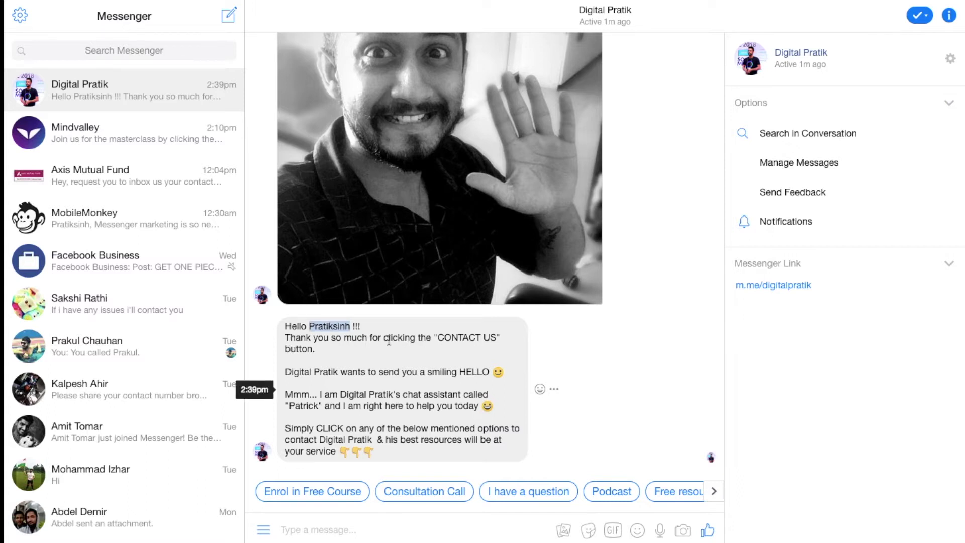
{"action": "left_click_drag", "start_coordinate": [282, 327], "coordinate": [378, 441]}
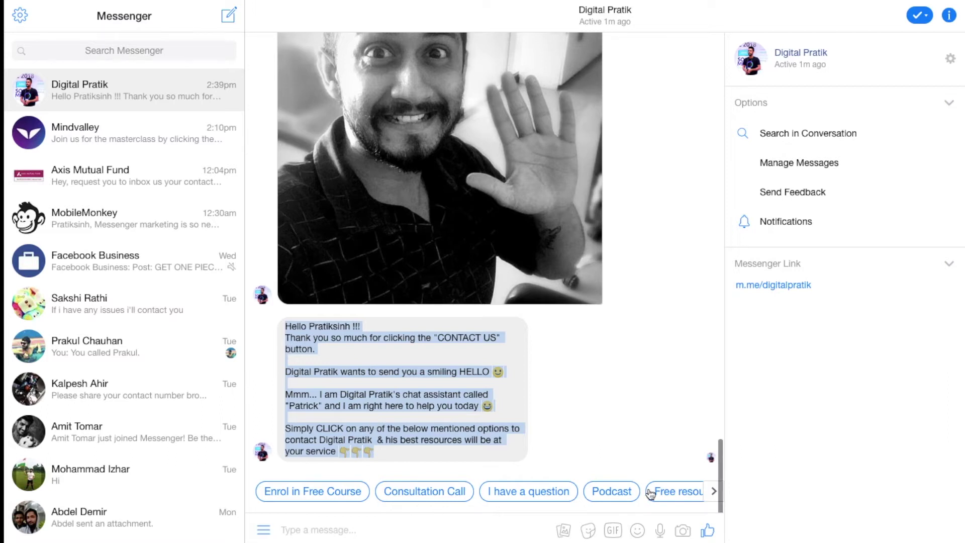
Browse the quick-reply options and answer the bot with Free resources
{"action": "left_click", "coordinate": [714, 491]}
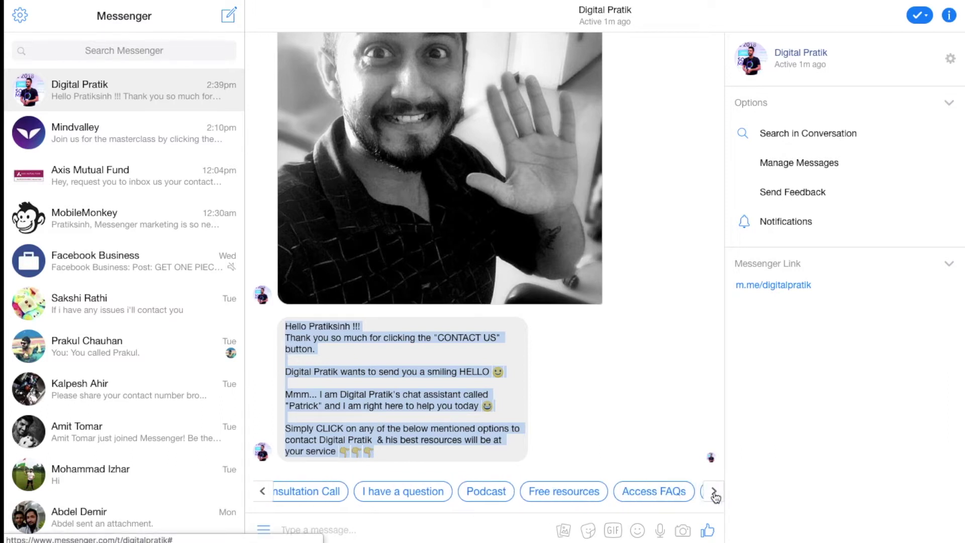
{"action": "left_click", "coordinate": [714, 492]}
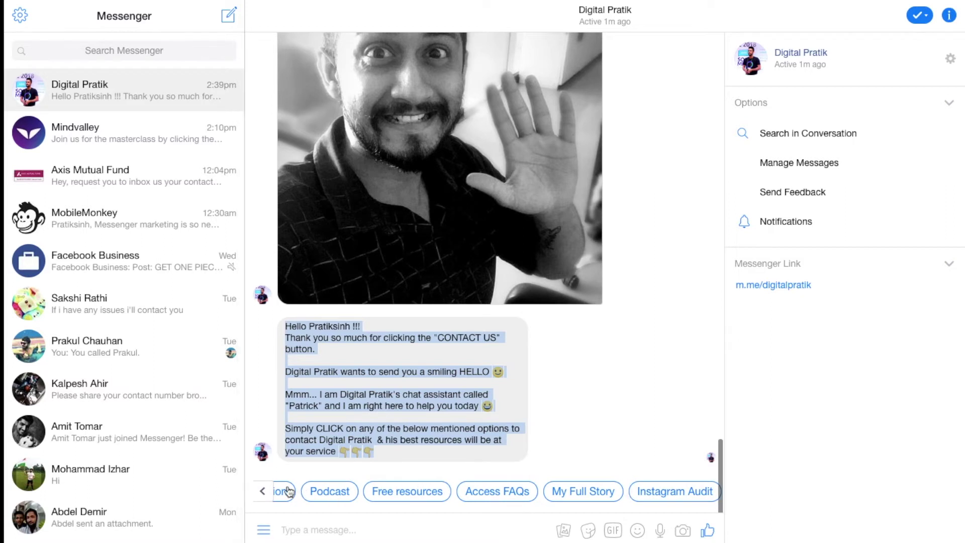
{"action": "left_click", "coordinate": [262, 491]}
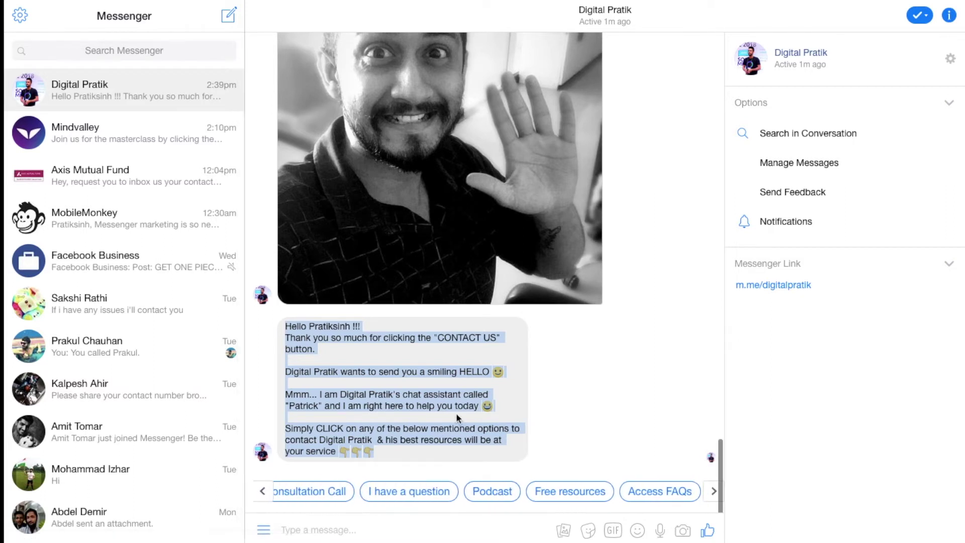
{"action": "left_click", "coordinate": [409, 349]}
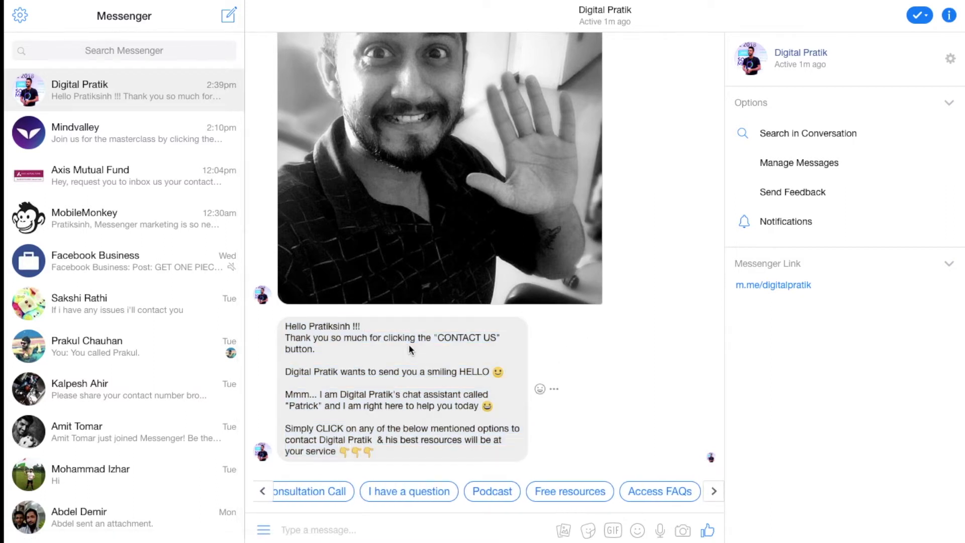
{"action": "left_click", "coordinate": [263, 490]}
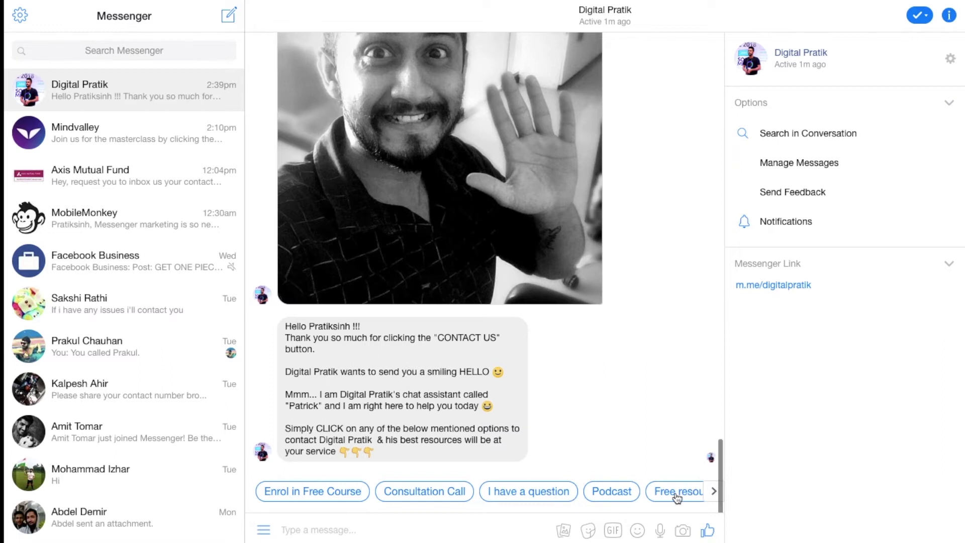
{"action": "left_click", "coordinate": [661, 495]}
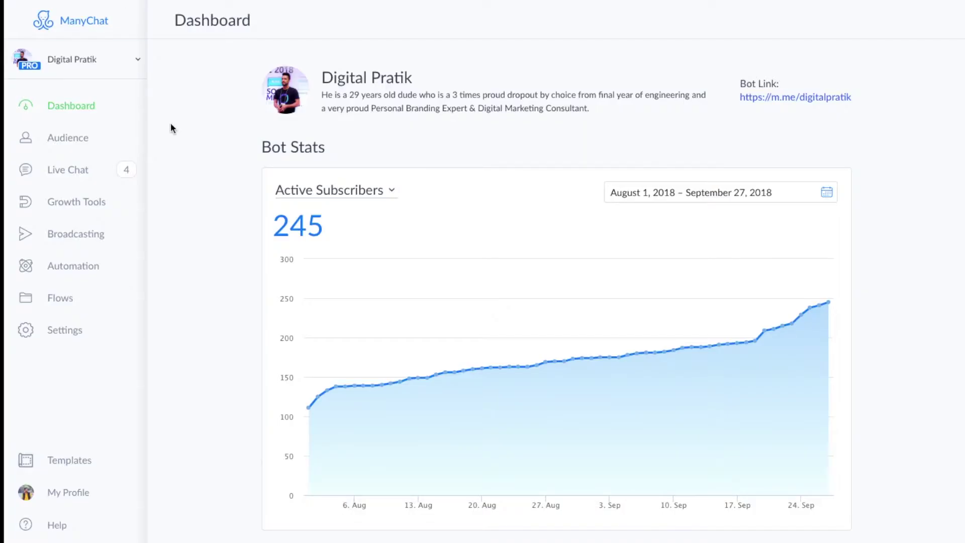
From Growth Tools, add a Messenger Ref URL tool named 'Demo DPU Contact Us Button'
{"action": "left_click", "coordinate": [64, 206]}
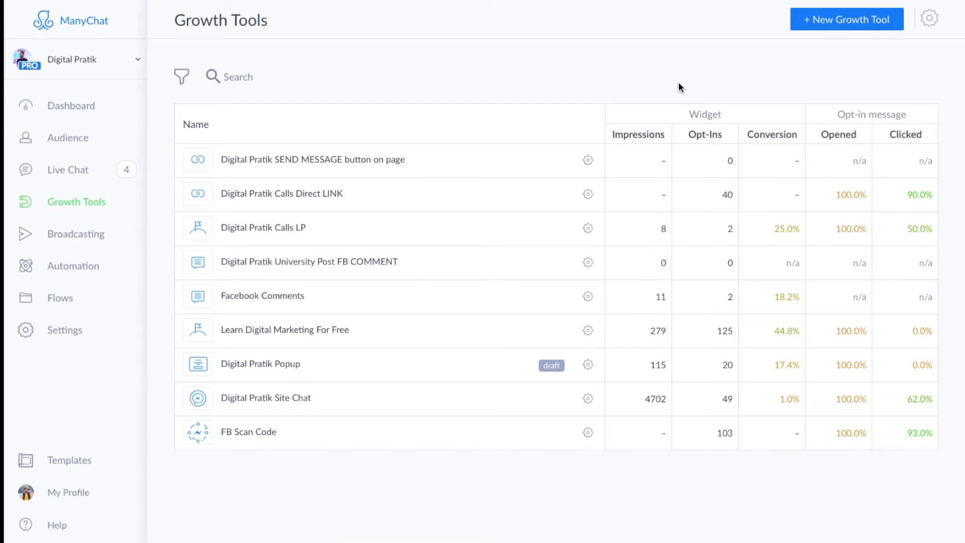
{"action": "left_click", "coordinate": [837, 20]}
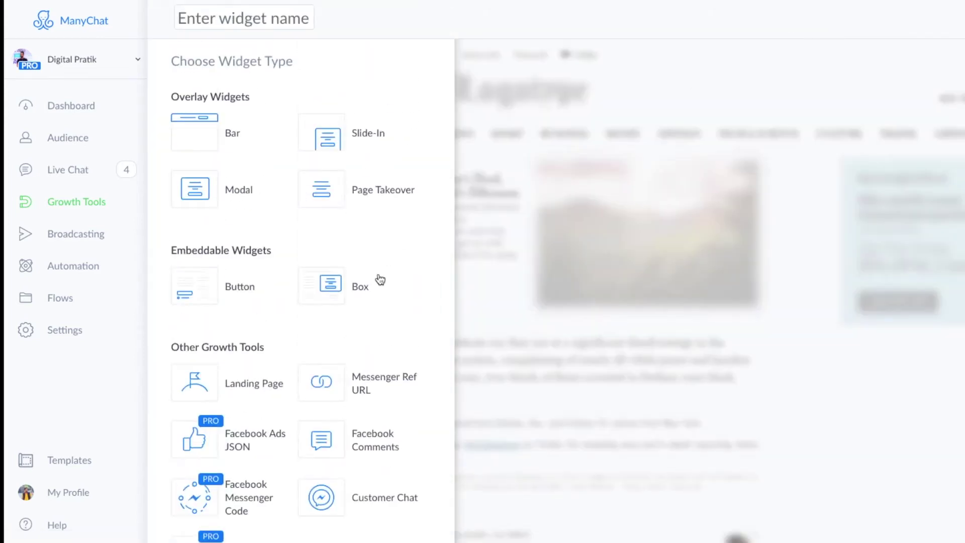
{"action": "scroll", "coordinate": [351, 339], "scroll_direction": "down", "scroll_amount": 1}
{"action": "scroll", "coordinate": [350, 339], "scroll_direction": "up", "scroll_amount": 1}
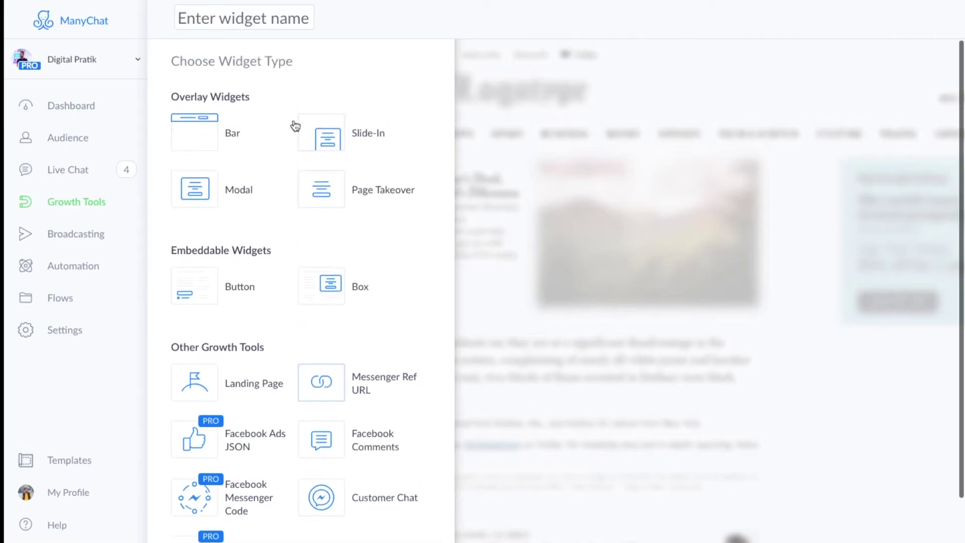
{"action": "scroll", "coordinate": [348, 380], "scroll_direction": "down", "scroll_amount": 2}
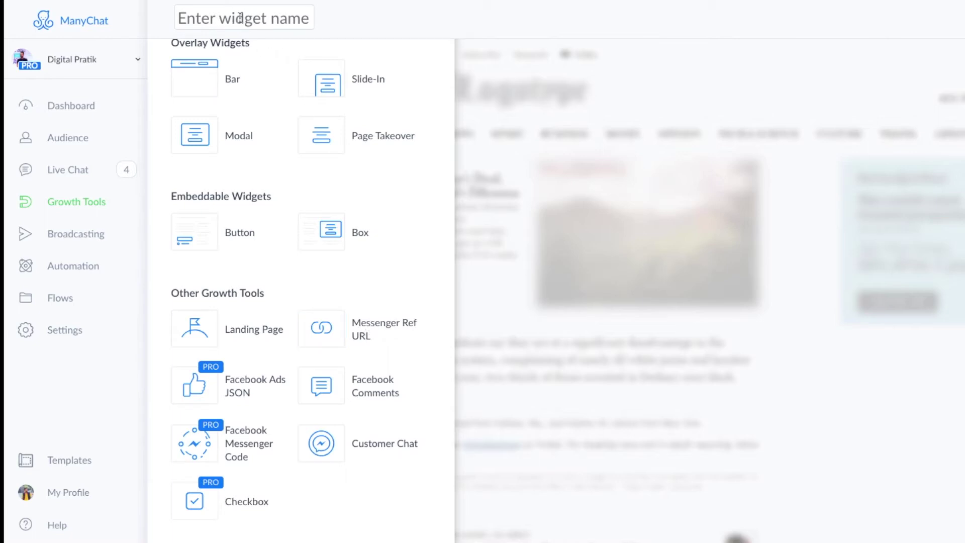
{"action": "type", "text": "Demo"}
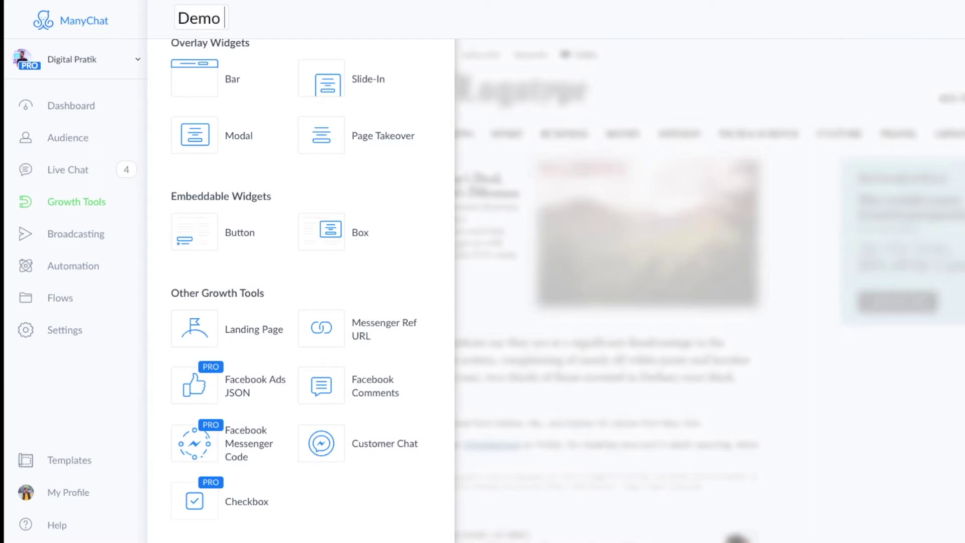
{"action": "type", "text": "DPU Contact Us Button"}
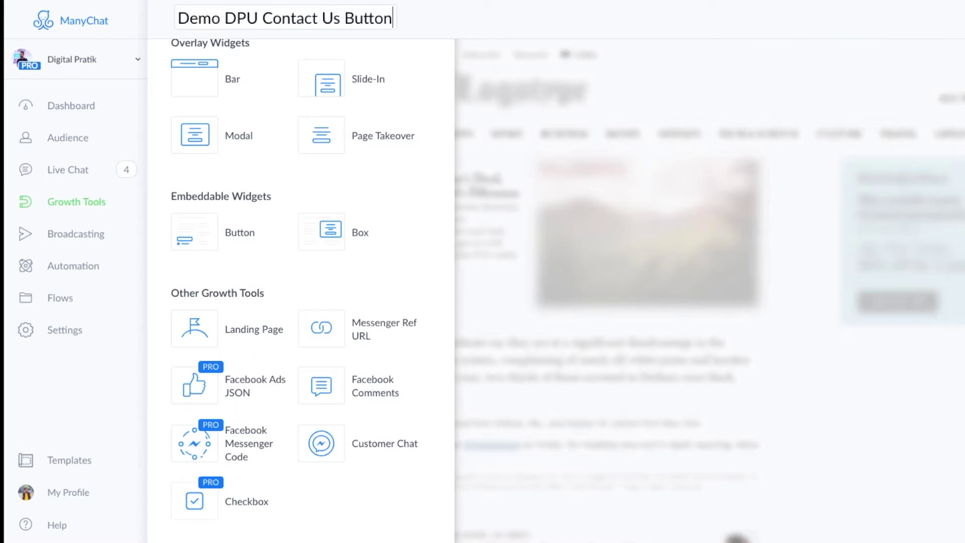
{"action": "left_click", "coordinate": [369, 331]}
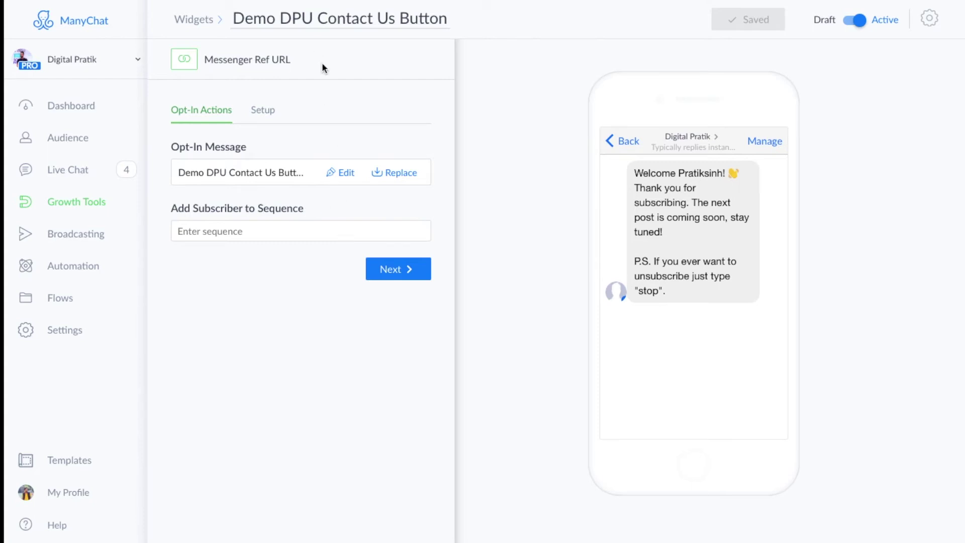
Open the opt-in message editor, then open the ManyChat dashboard in a new tab
{"action": "left_click", "coordinate": [337, 174]}
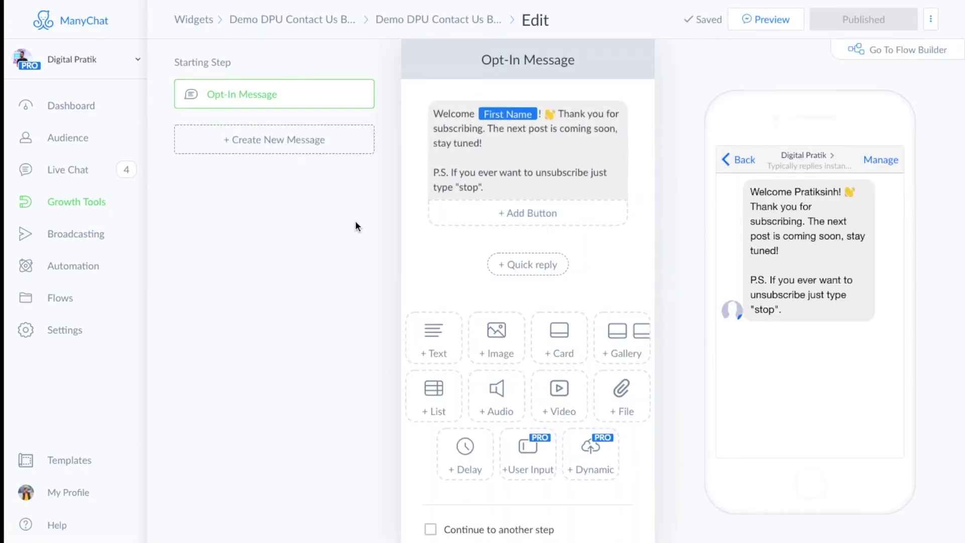
{"action": "right_click", "coordinate": [69, 19]}
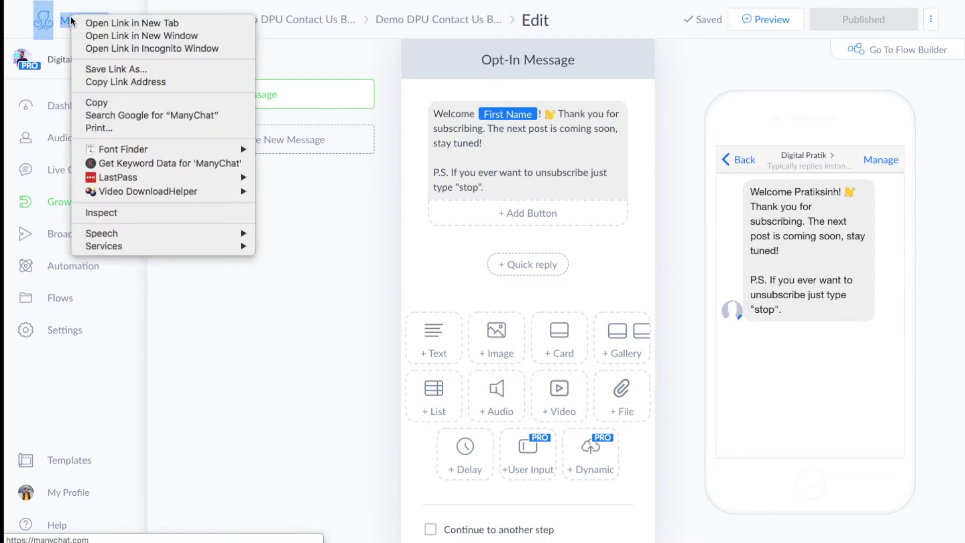
{"action": "left_click", "coordinate": [108, 23]}
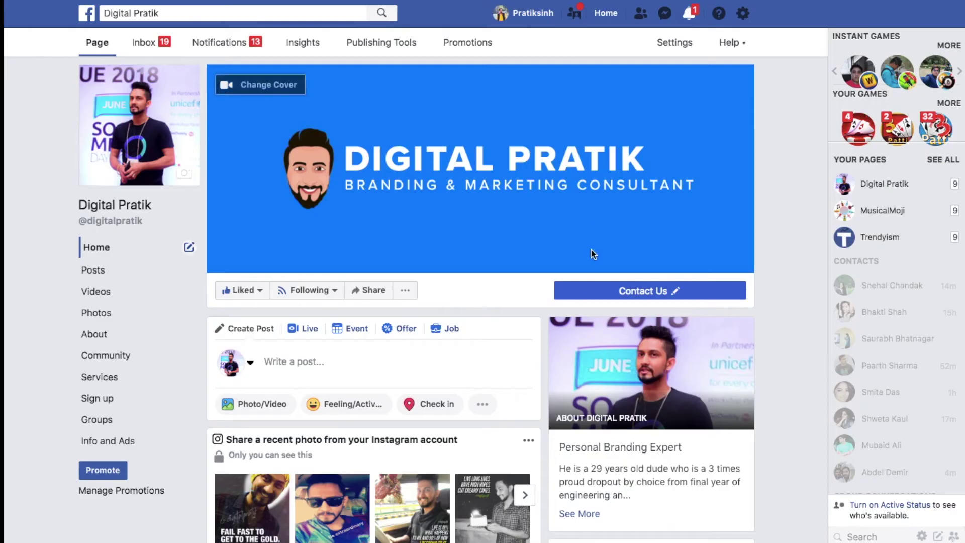
{"action": "left_click", "coordinate": [639, 293]}
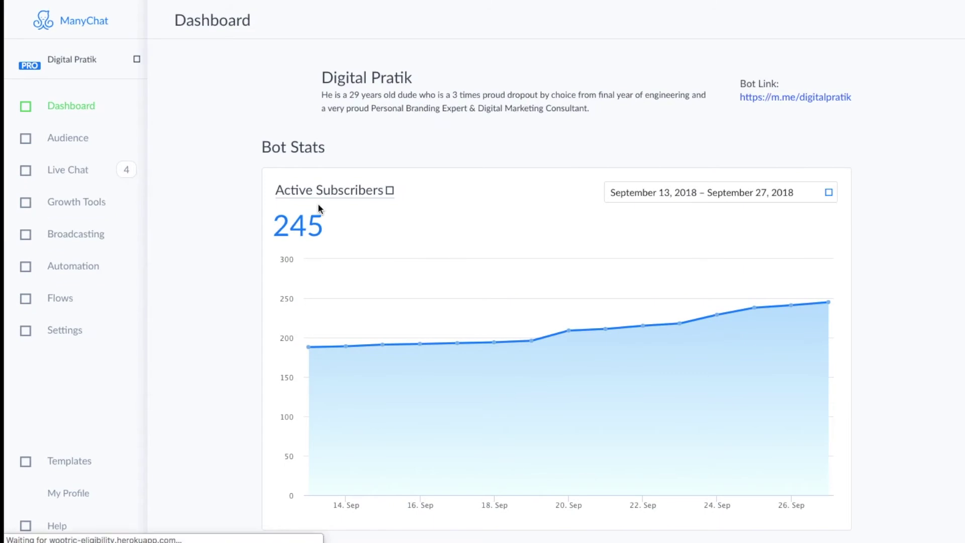
Duplicate the SEND MESSAGE button growth tool and retitle it 'Digital Pratik CONTACT US button on page'
{"action": "left_click", "coordinate": [78, 206]}
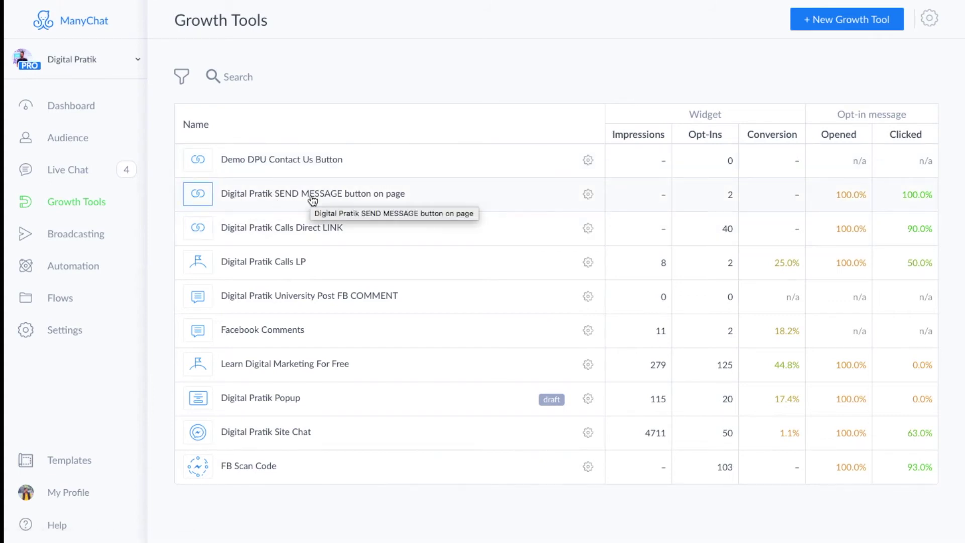
{"action": "left_click", "coordinate": [588, 194]}
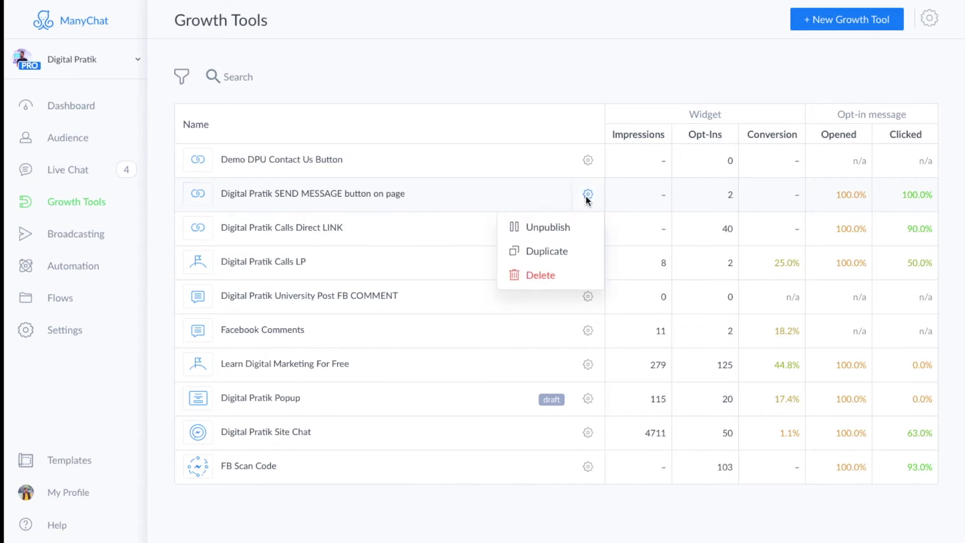
{"action": "left_click", "coordinate": [344, 194]}
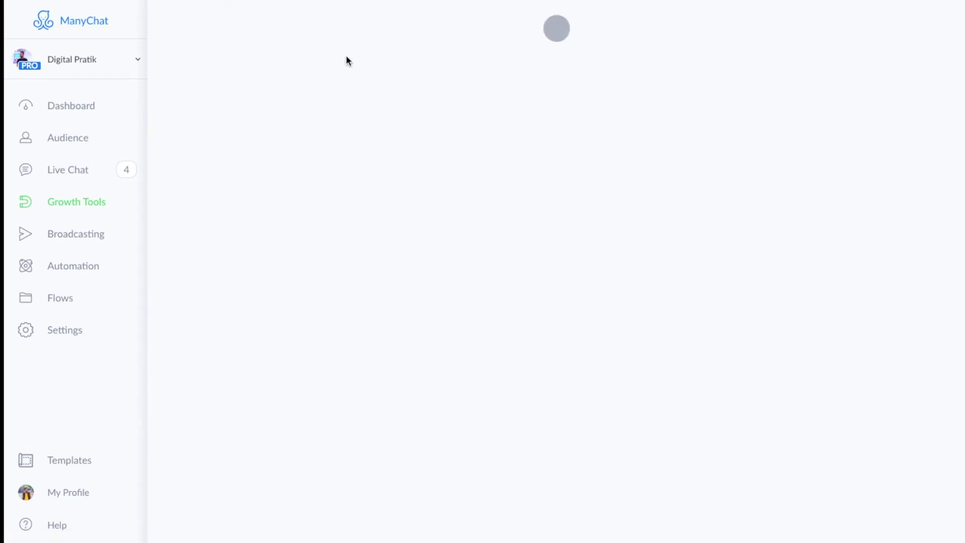
{"action": "left_click_drag", "start_coordinate": [328, 18], "coordinate": [448, 18]}
{"action": "type", "text": "CONTACT US button on page"}
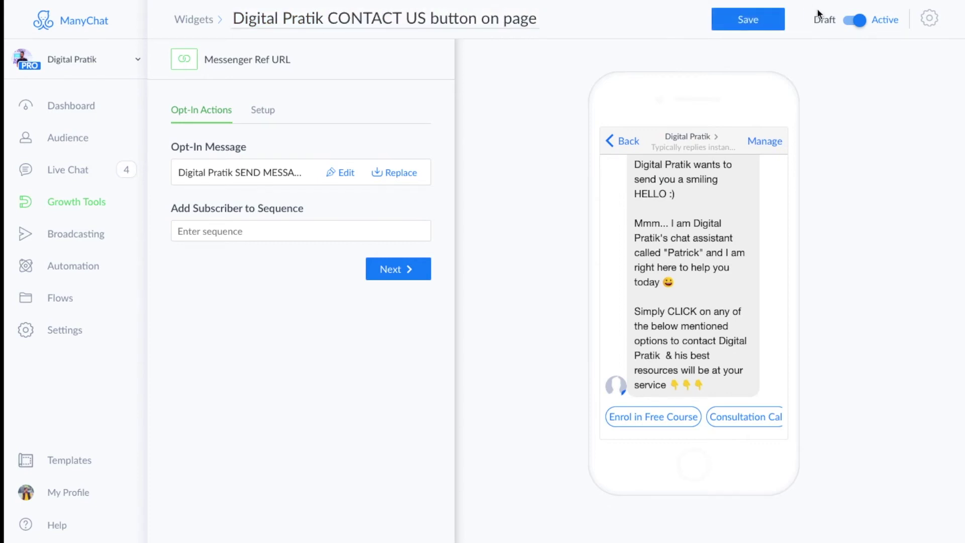
Save the renamed Digital Pratik CONTACT US growth tool
{"action": "left_click", "coordinate": [748, 22]}
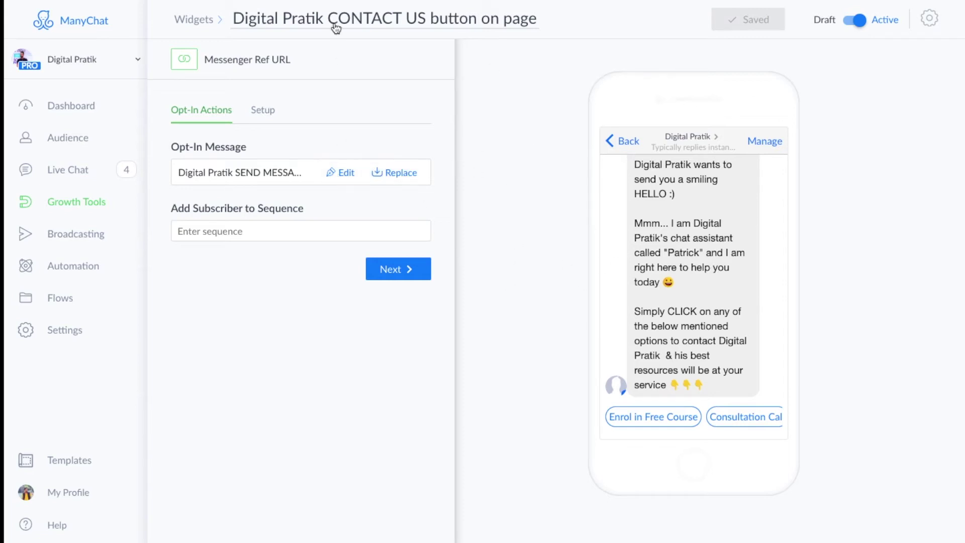
{"action": "triple_click", "coordinate": [366, 19]}
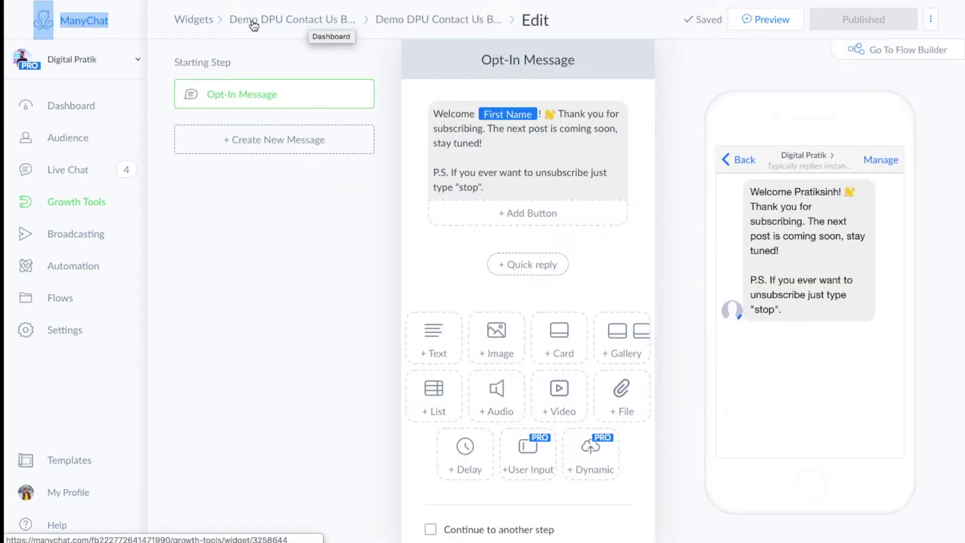
{"action": "left_click", "coordinate": [322, 64]}
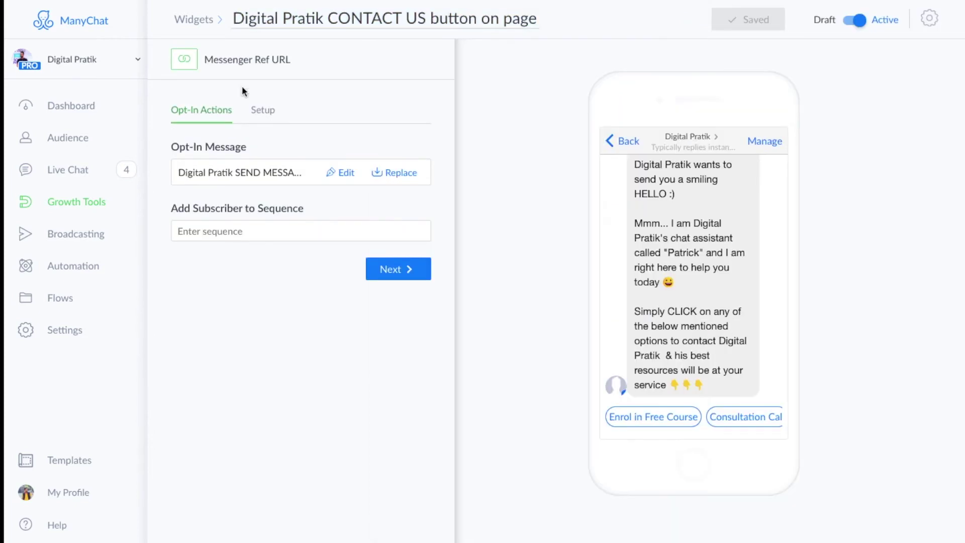
Open the Demo DPU Contact Us Button opt-in message showing its default welcome text
{"action": "left_click", "coordinate": [337, 172]}
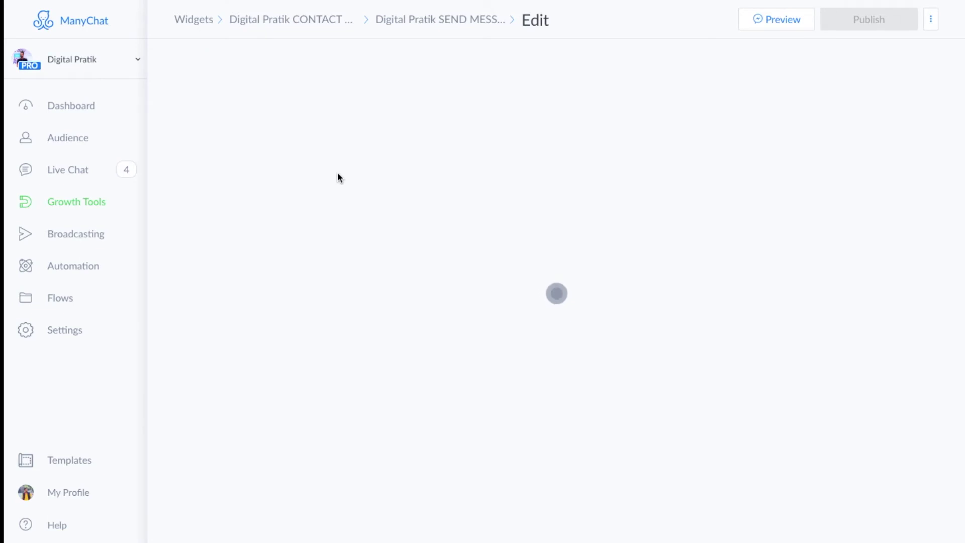
{"action": "scroll", "coordinate": [520, 273], "scroll_direction": "down", "scroll_amount": 5}
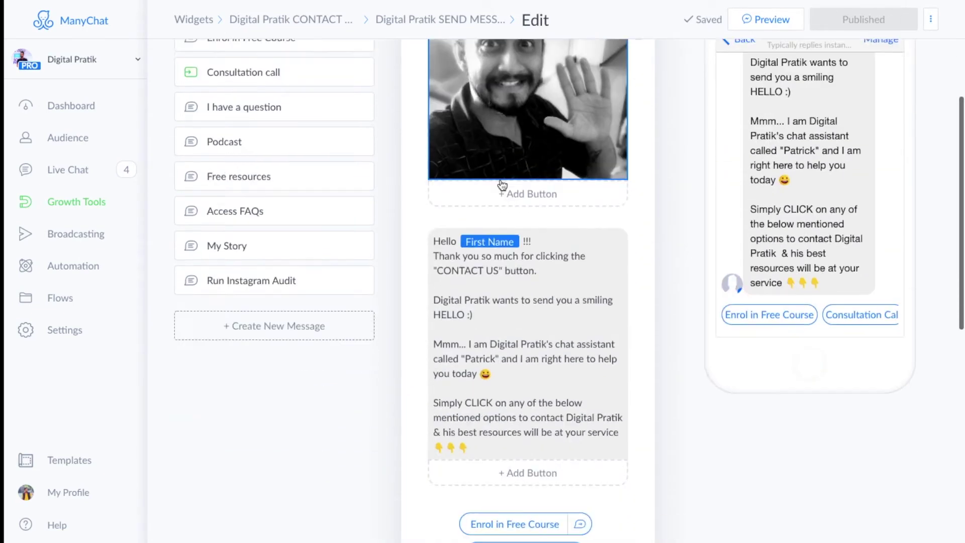
{"action": "scroll", "coordinate": [521, 273], "scroll_direction": "up", "scroll_amount": 5}
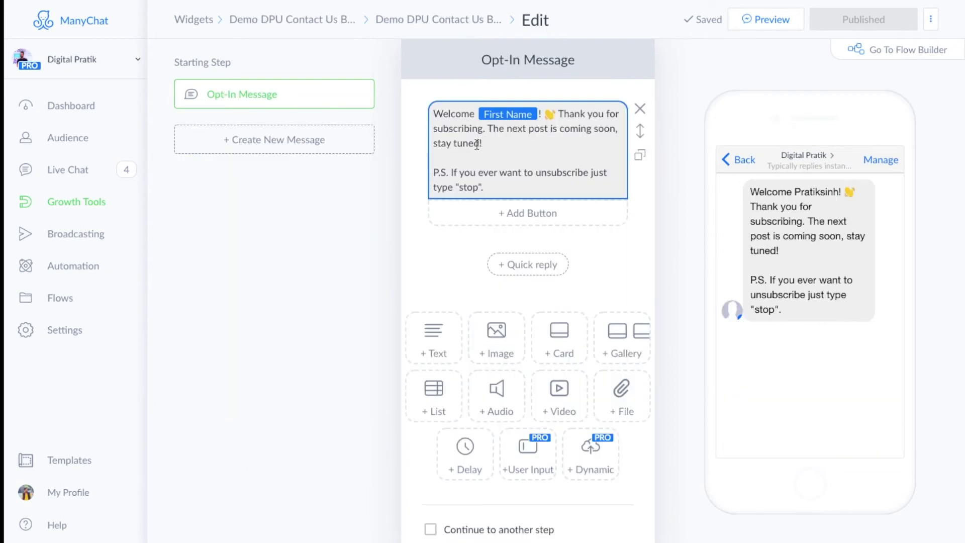
Delete the default welcome text block and upload a photo into a new image block
{"action": "left_click", "coordinate": [639, 109]}
{"action": "left_click", "coordinate": [613, 95]}
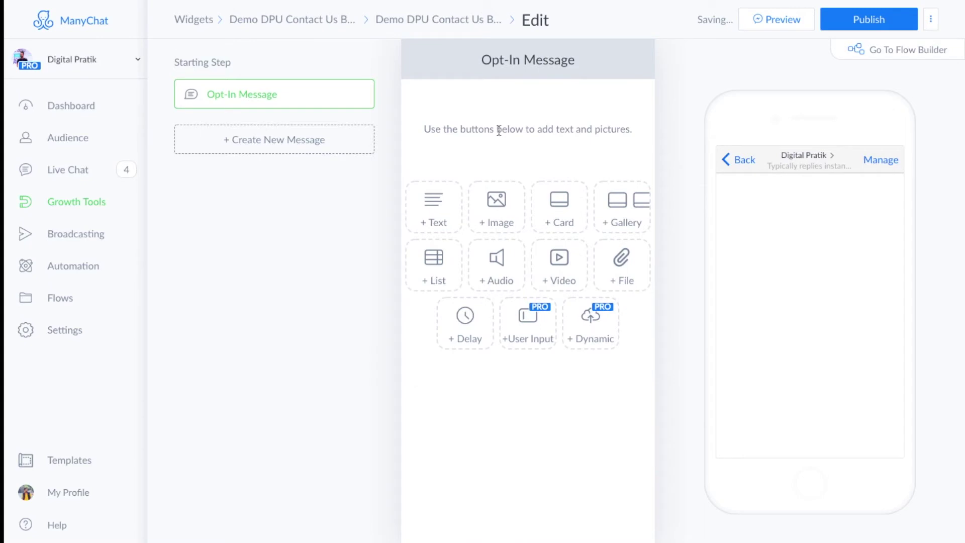
{"action": "left_click", "coordinate": [495, 206]}
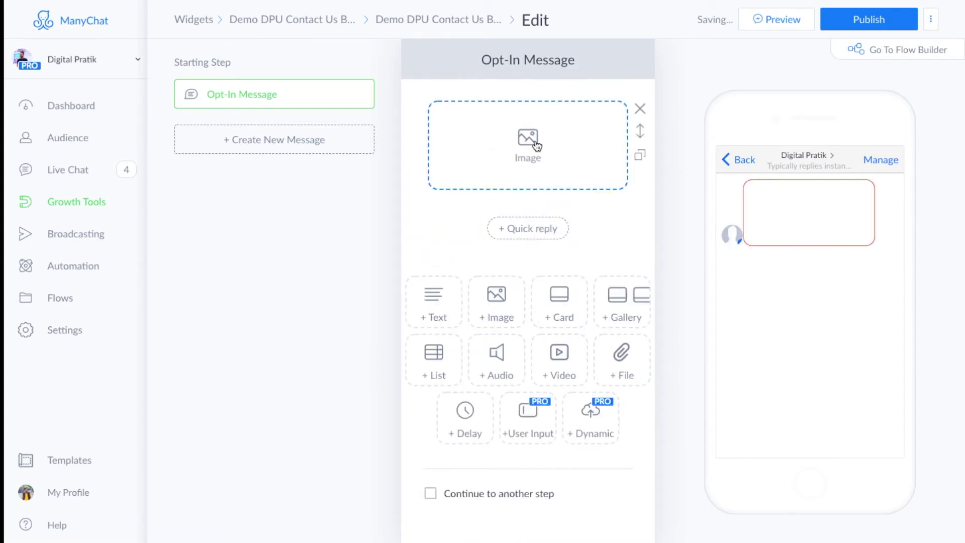
{"action": "left_click", "coordinate": [536, 146]}
{"action": "double_click", "coordinate": [351, 9]}
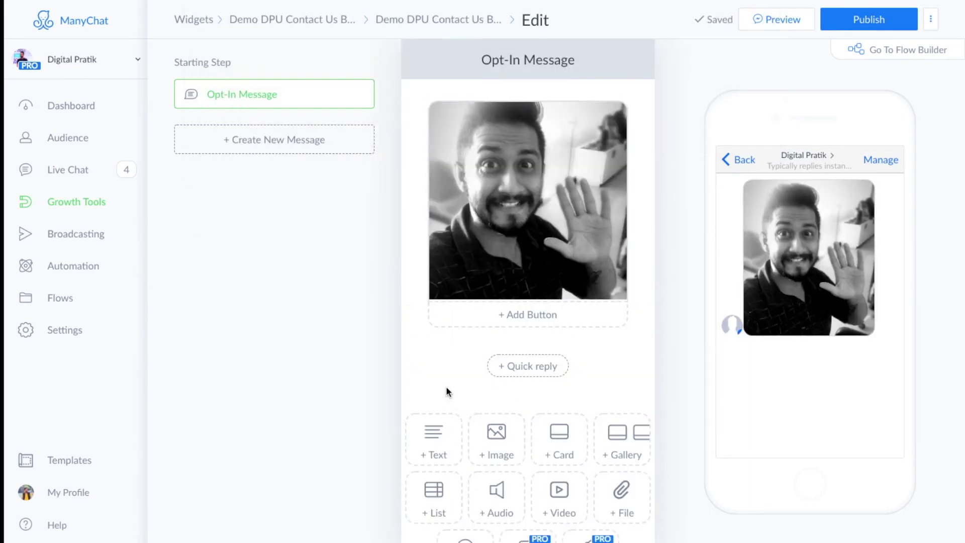
{"action": "scroll", "coordinate": [471, 336], "scroll_direction": "down", "scroll_amount": 3}
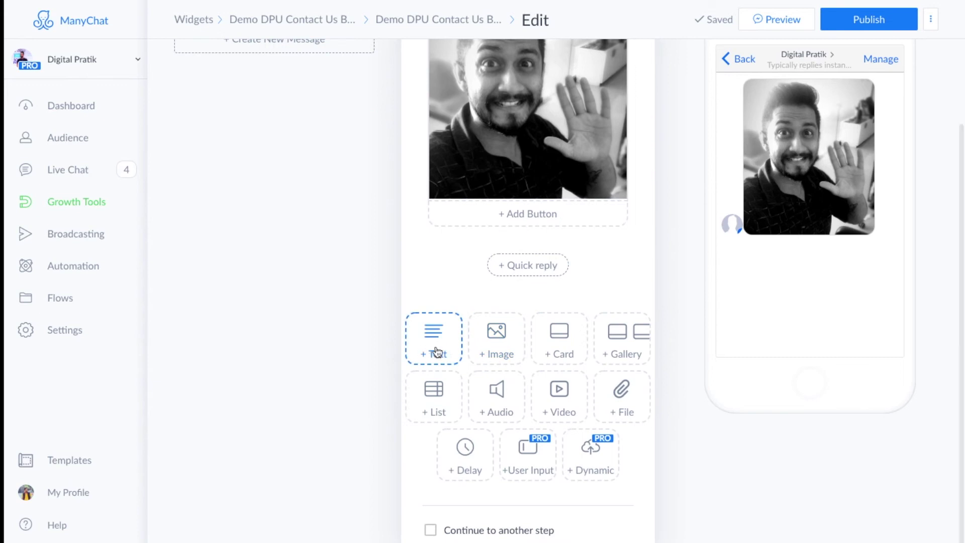
Add a text block below the photo and select all its contents
{"action": "left_click", "coordinate": [431, 346]}
{"action": "left_click", "coordinate": [468, 270]}
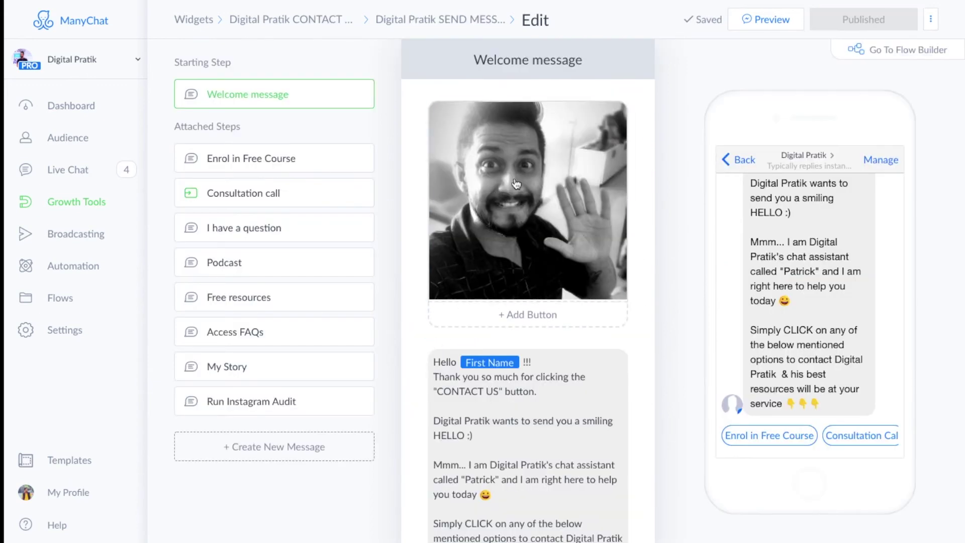
{"action": "scroll", "coordinate": [514, 319], "scroll_direction": "down", "scroll_amount": 3}
{"action": "left_click", "coordinate": [514, 320]}
{"action": "key", "text": "ctrl+a"}
{"action": "scroll", "coordinate": [514, 319], "scroll_direction": "down", "scroll_amount": 2}
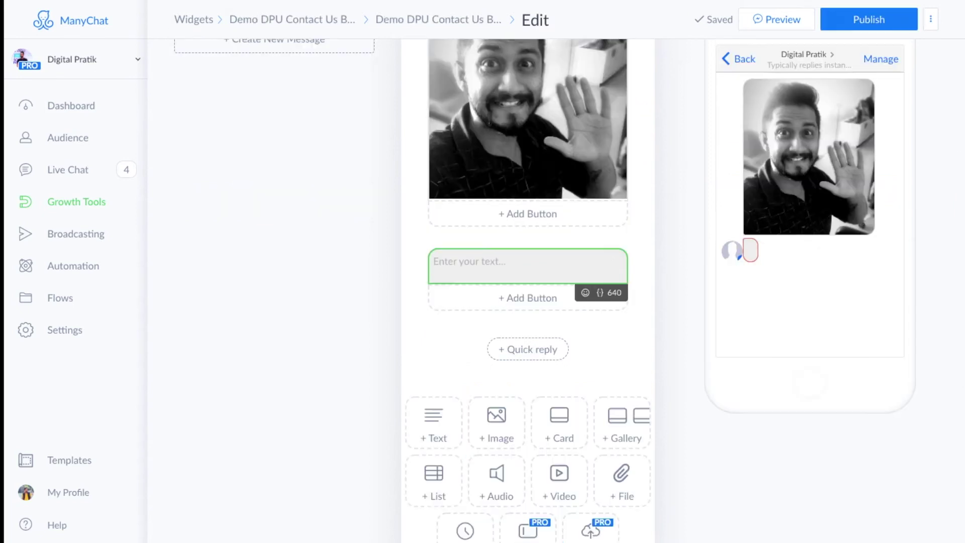
Paste the 'Hello {First Name} !!!' welcome text and remove the duplicate First Name variable
{"action": "type", "text": "Hello First Name !!! Thank you so much for clicking the \"CONTACT US\" button.  Digital Pratik wants to send you a smiling HELLO :)  Mmm... I am Digital Pratik's chat assistant called \"Patrick\" and I am right here to help you today 😃  Simply CLICK on any of the below mentioned options to contact Digital Pratik & his best resources will be at your service 👇👇👇"}
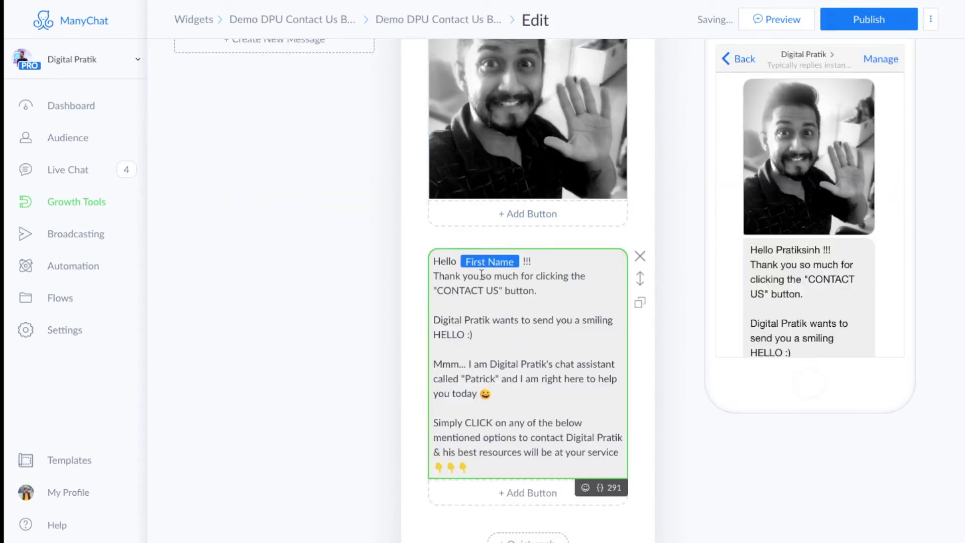
{"action": "left_click", "coordinate": [520, 264]}
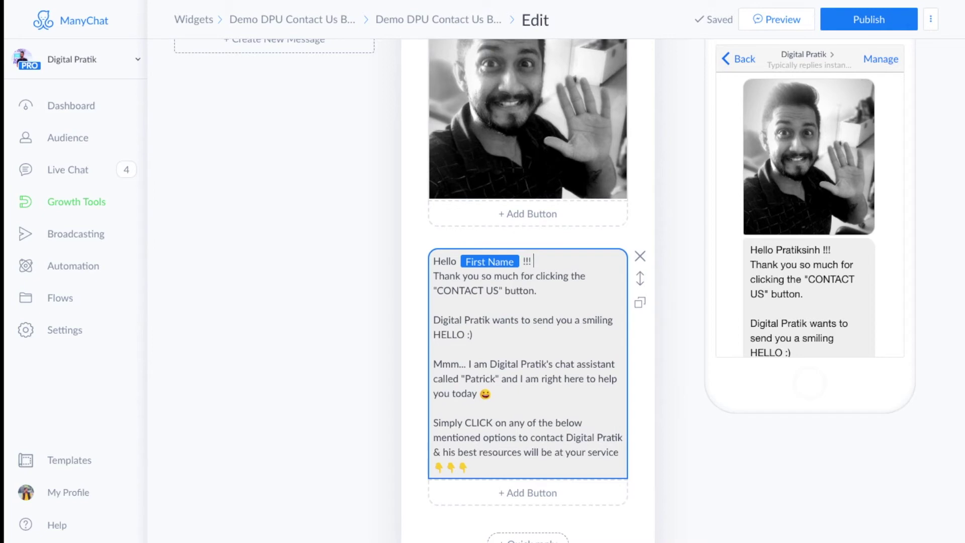
{"action": "type", "text": "{"}
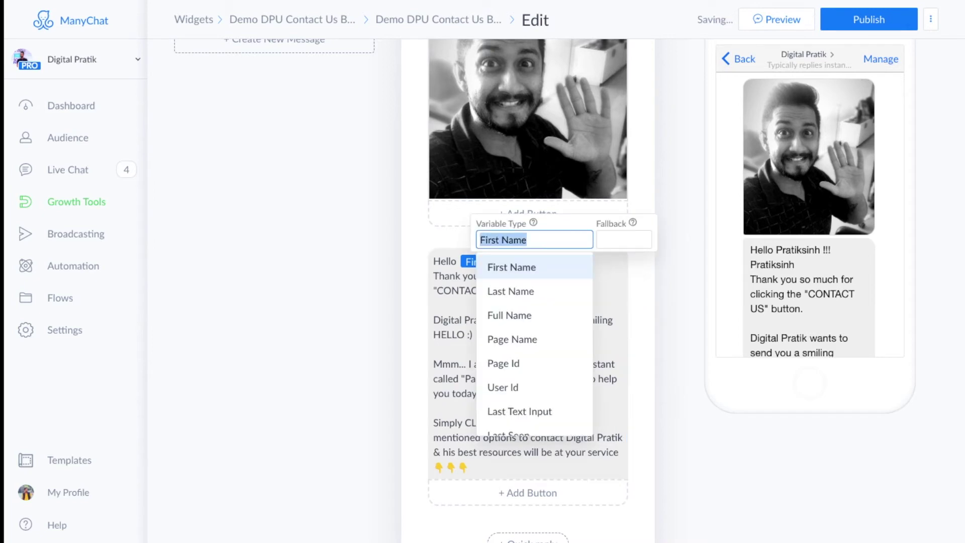
{"action": "left_click", "coordinate": [592, 276]}
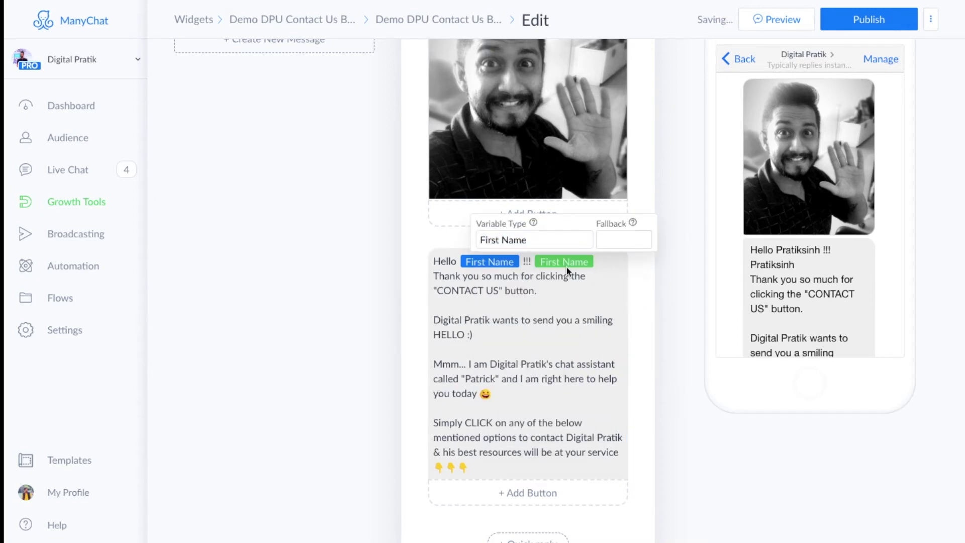
{"action": "left_click", "coordinate": [596, 262]}
{"action": "key", "text": "BackSpace"}
Browse the personalization variables list and close it without inserting anything
{"action": "left_click", "coordinate": [600, 487]}
{"action": "scroll", "coordinate": [568, 381], "scroll_direction": "down", "scroll_amount": 5}
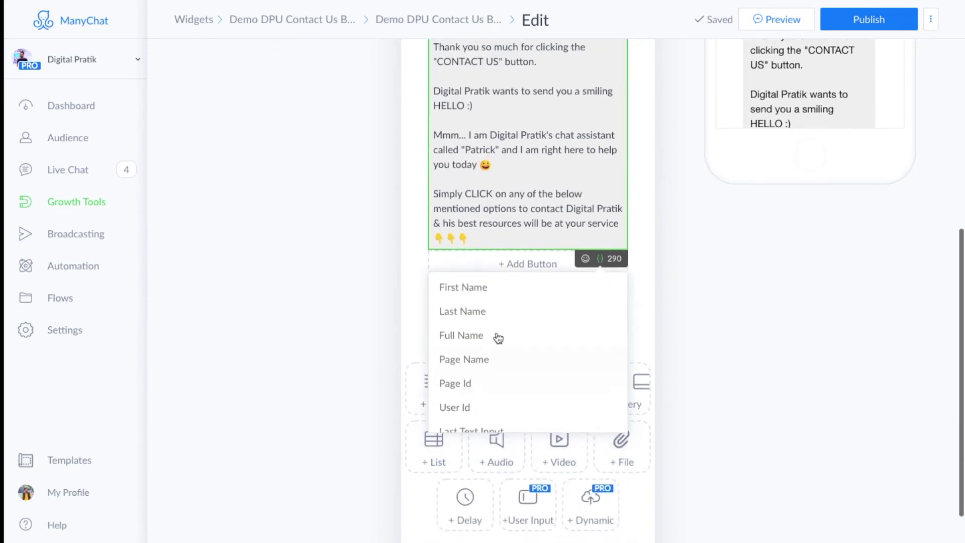
{"action": "scroll", "coordinate": [482, 314], "scroll_direction": "down", "scroll_amount": 4}
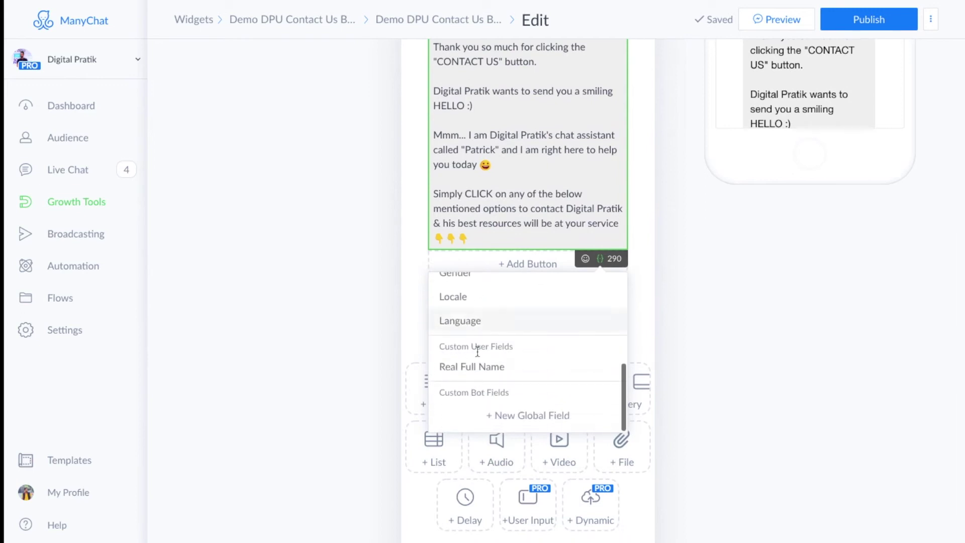
{"action": "left_click", "coordinate": [548, 238]}
{"action": "scroll", "coordinate": [548, 238], "scroll_direction": "up", "scroll_amount": 5}
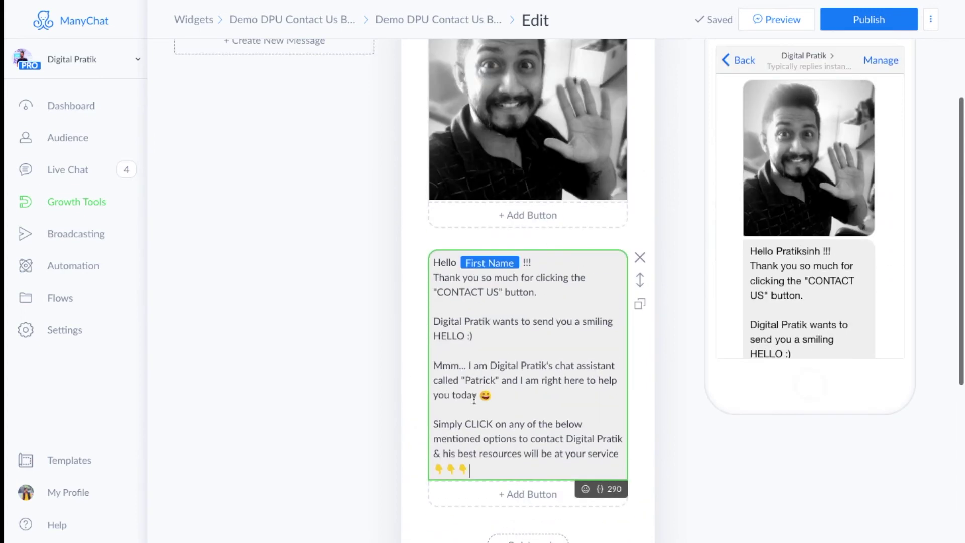
{"action": "scroll", "coordinate": [504, 368], "scroll_direction": "down", "scroll_amount": 2}
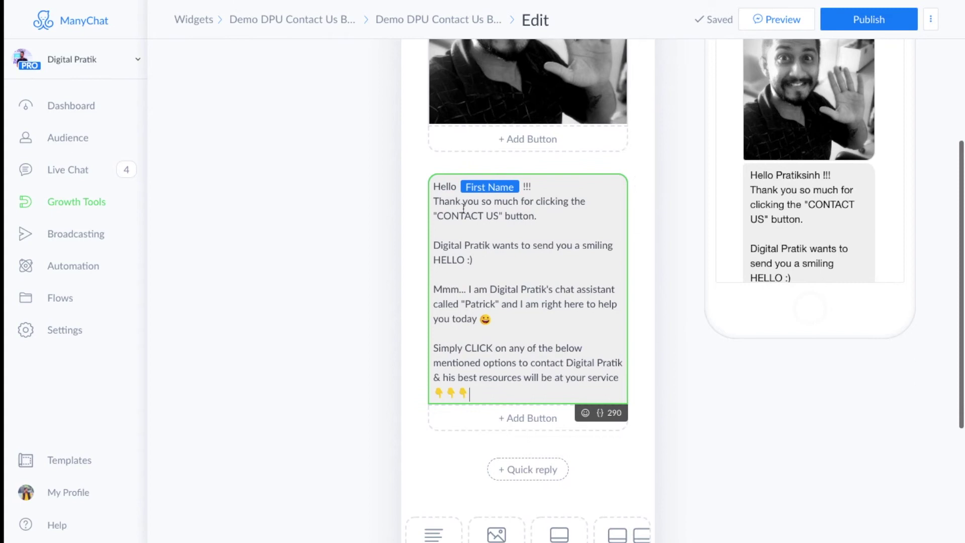
{"action": "scroll", "coordinate": [463, 207], "scroll_direction": "down", "scroll_amount": 4}
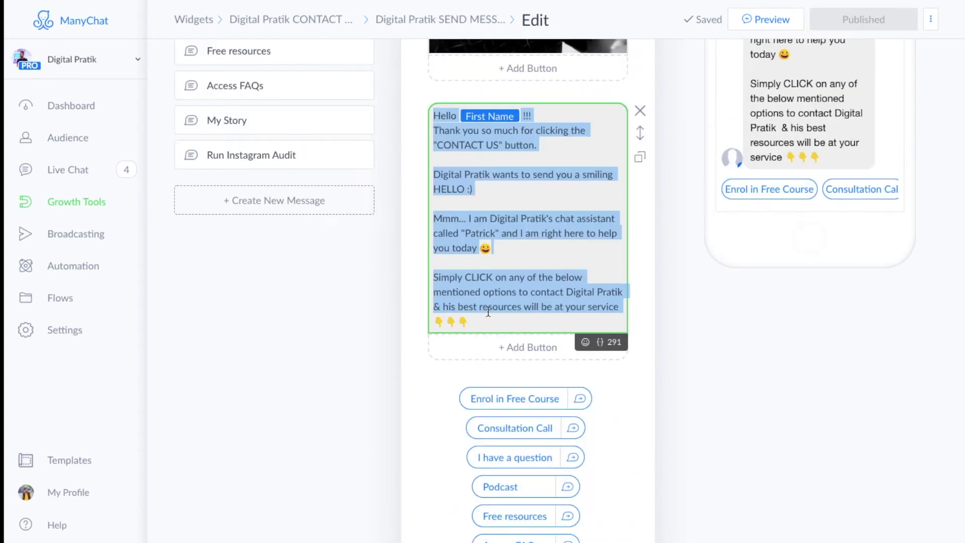
Add an 'Enrol in Free Course' quick reply to the welcome message
{"action": "scroll", "coordinate": [491, 315], "scroll_direction": "down", "scroll_amount": 4}
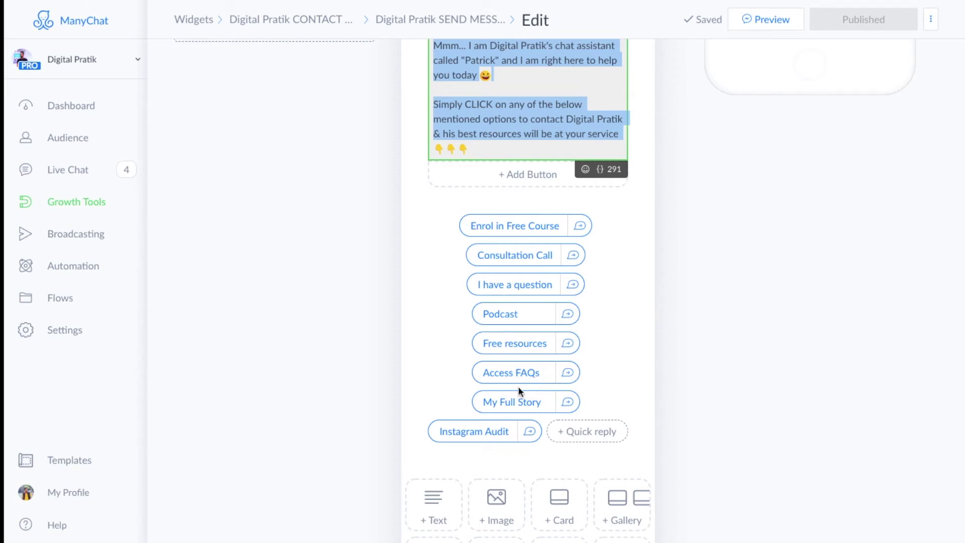
{"action": "left_click", "coordinate": [488, 225]}
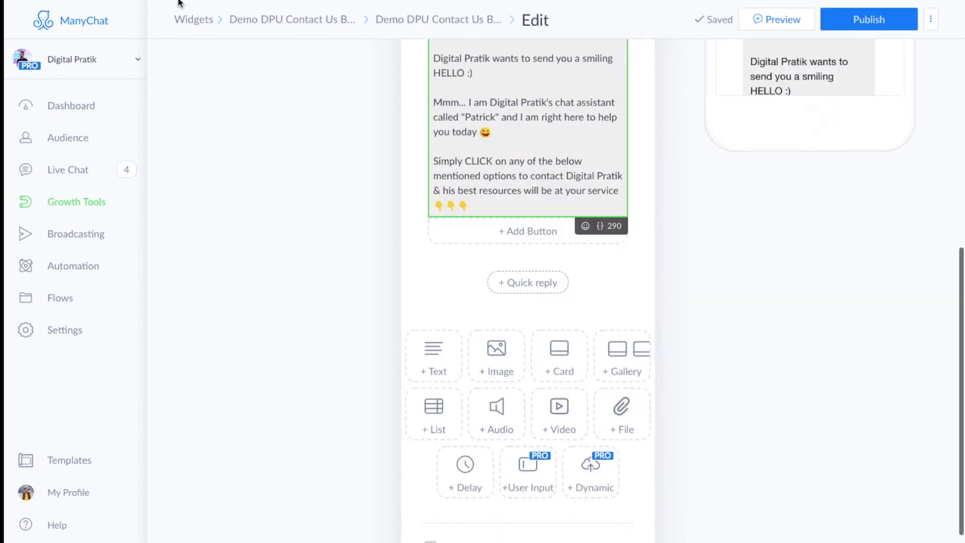
{"action": "left_click", "coordinate": [530, 286]}
{"action": "type", "text": "Enrol in Fre"}
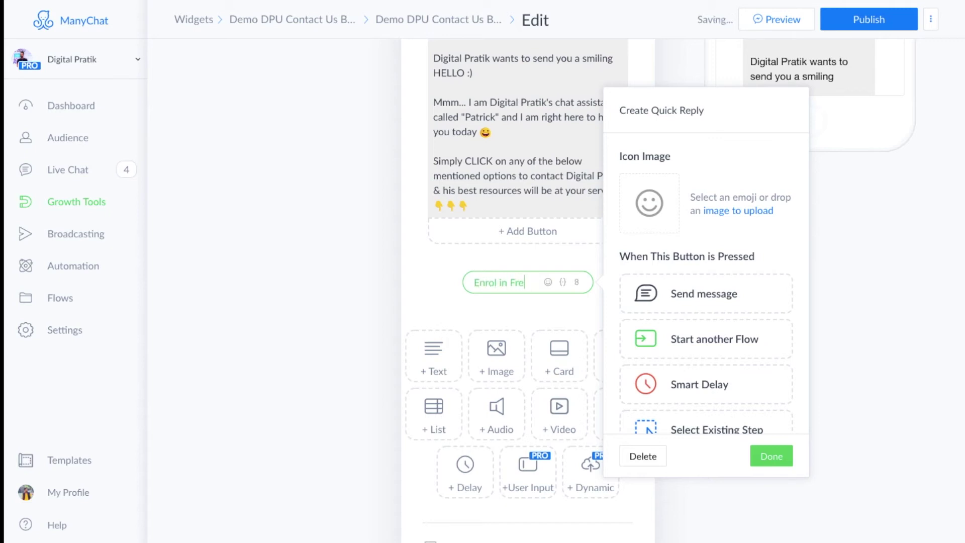
{"action": "type", "text": "e Course"}
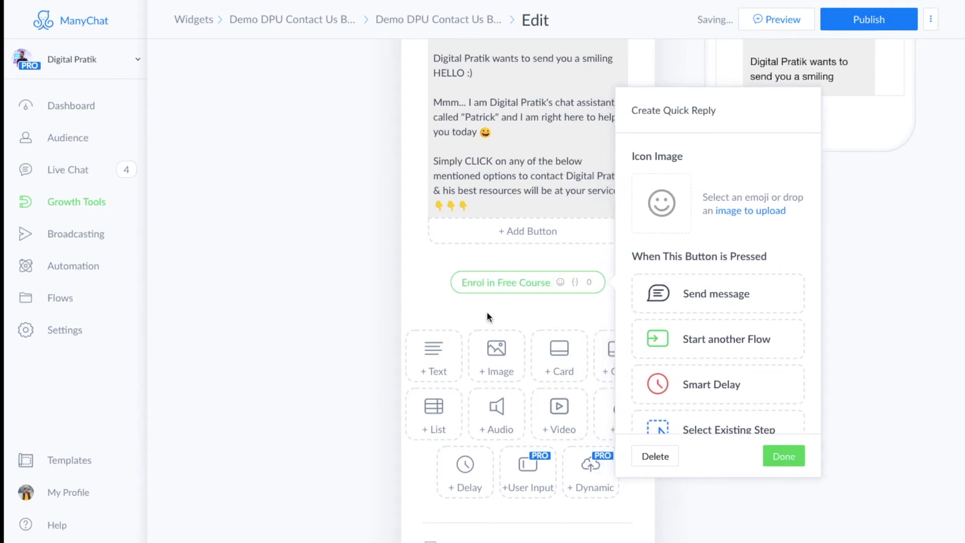
{"action": "left_click", "coordinate": [426, 299]}
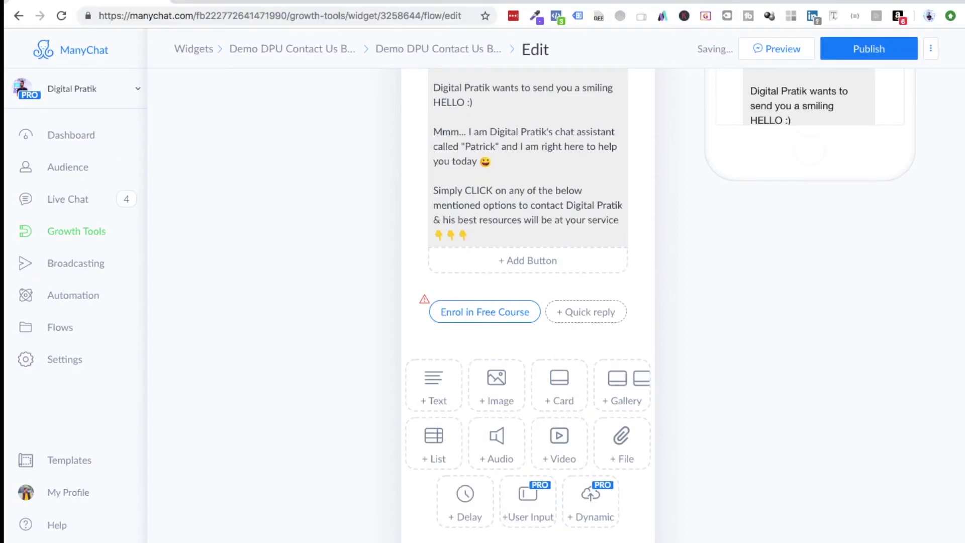
{"action": "left_click", "coordinate": [463, 315]}
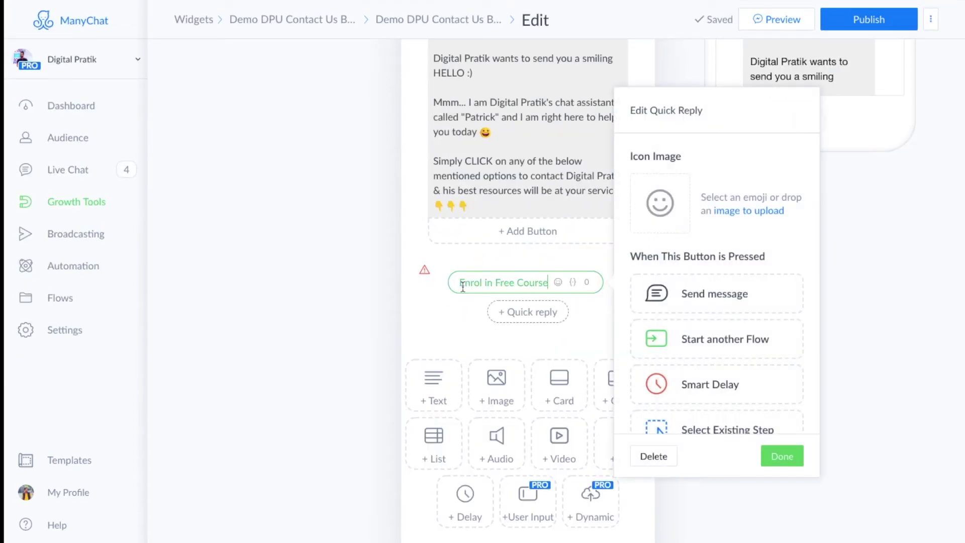
{"action": "scroll", "coordinate": [698, 346], "scroll_direction": "down", "scroll_amount": 1}
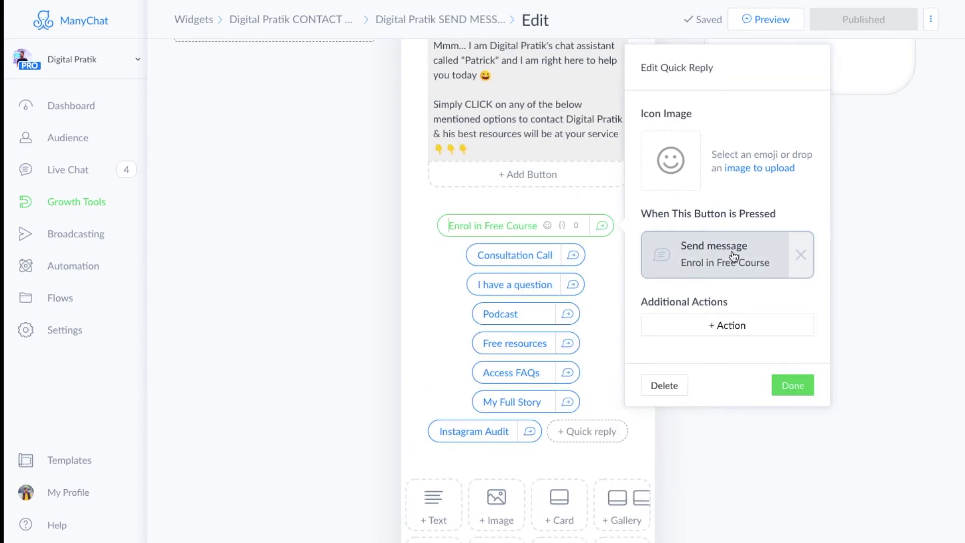
Make the quick reply send a new message holding the free-course ($2997 value) text copied from the reference
{"action": "left_click", "coordinate": [714, 258]}
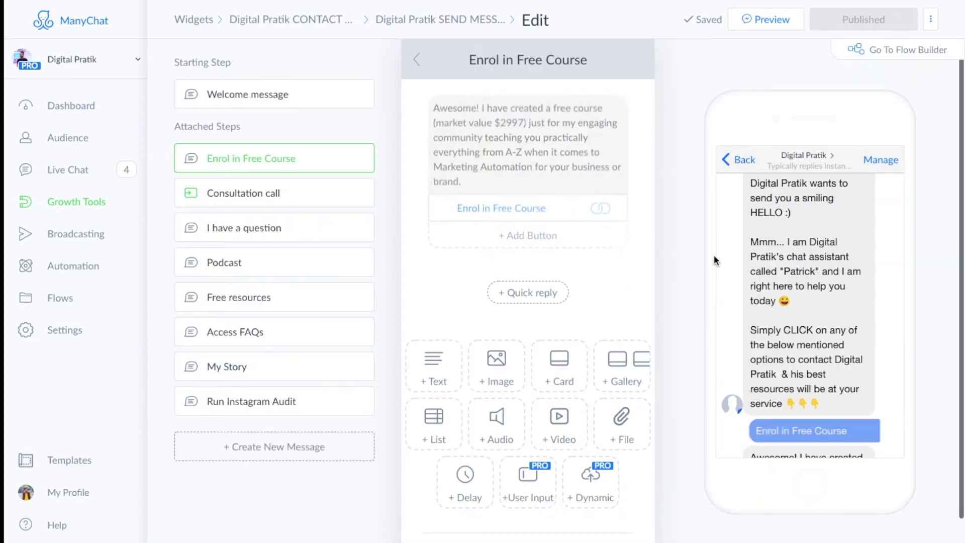
{"action": "left_click", "coordinate": [513, 144]}
{"action": "key", "text": "ctrl+a"}
{"action": "key", "text": "ctrl+c"}
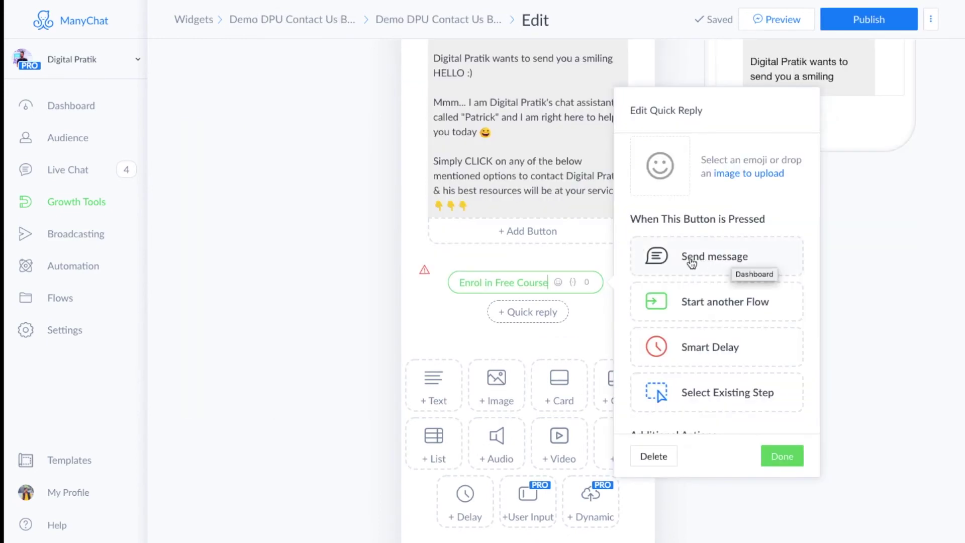
{"action": "left_click", "coordinate": [707, 259]}
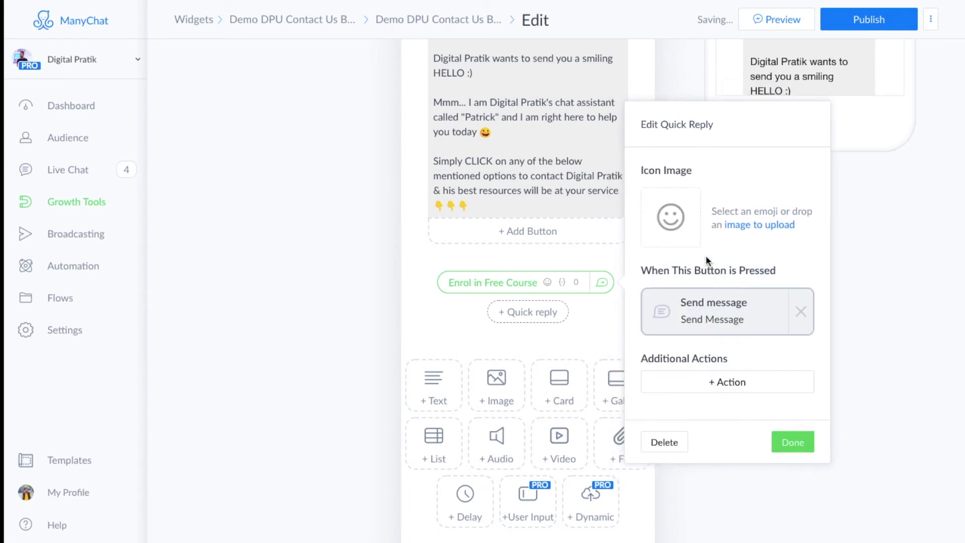
{"action": "left_click", "coordinate": [706, 313]}
{"action": "left_click", "coordinate": [496, 124]}
{"action": "key", "text": "ctrl+v"}
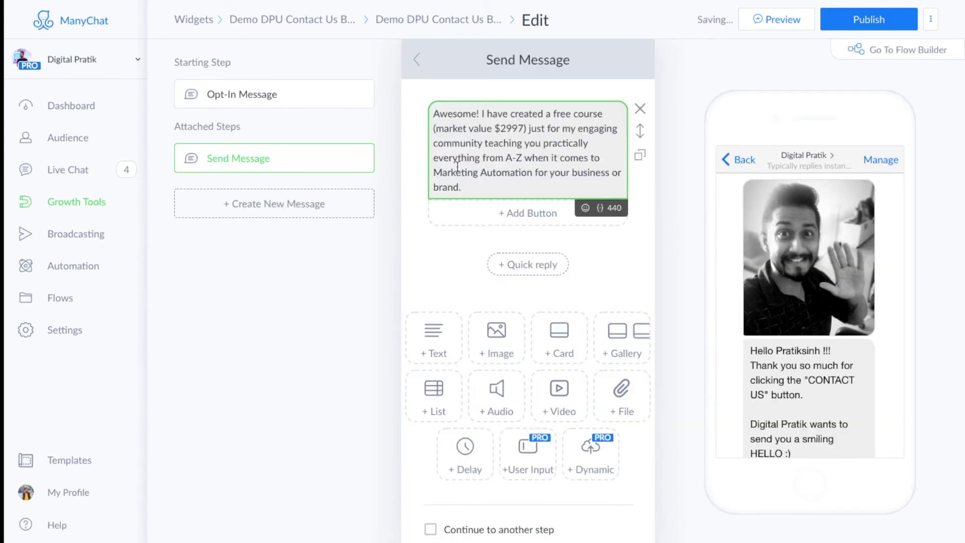
Add a button titled 'Enrol in Free Course' to the course message
{"action": "left_click", "coordinate": [437, 257]}
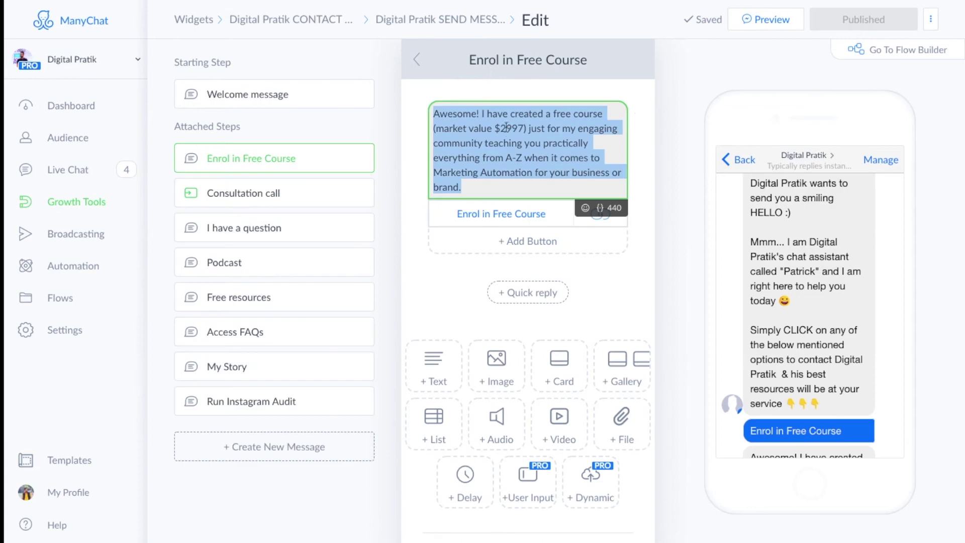
{"action": "left_click", "coordinate": [458, 263]}
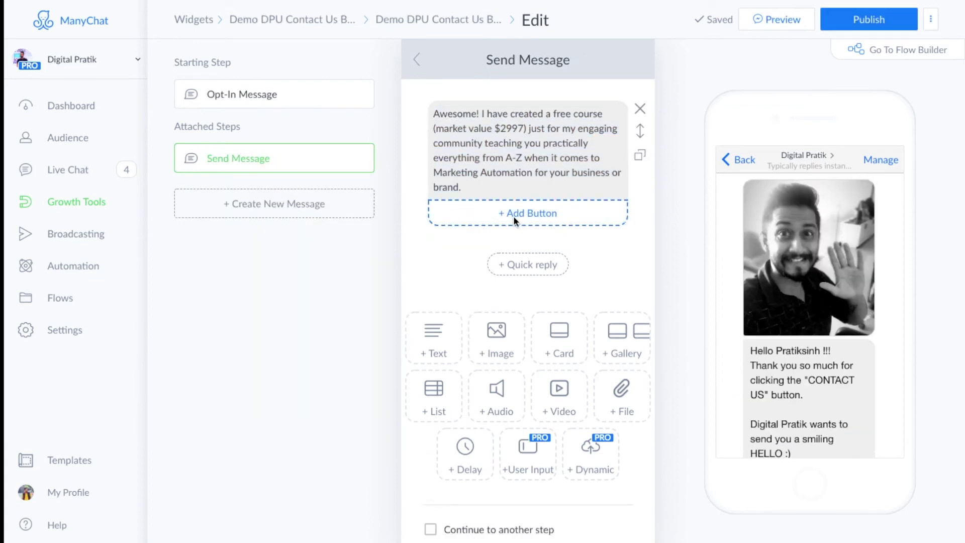
{"action": "left_click", "coordinate": [525, 212]}
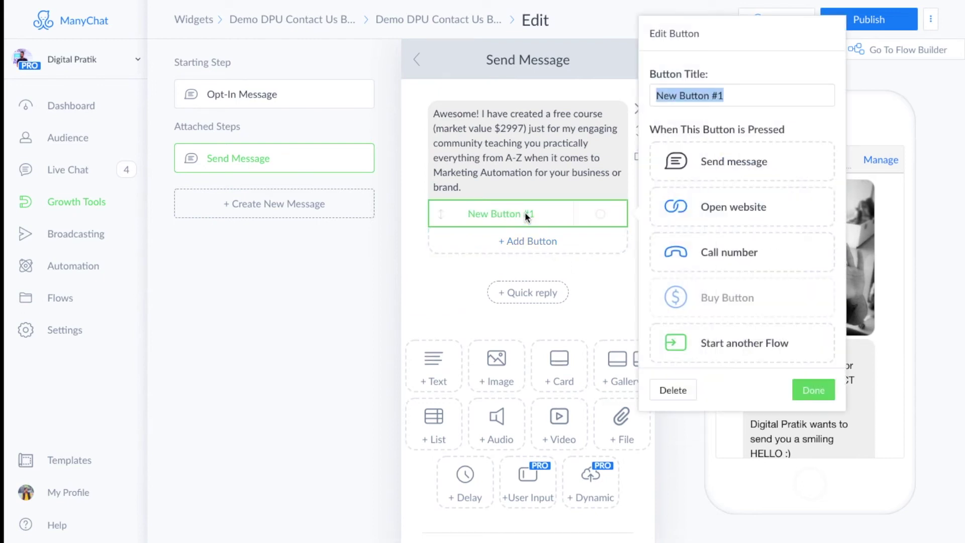
{"action": "type", "text": "Enrol"}
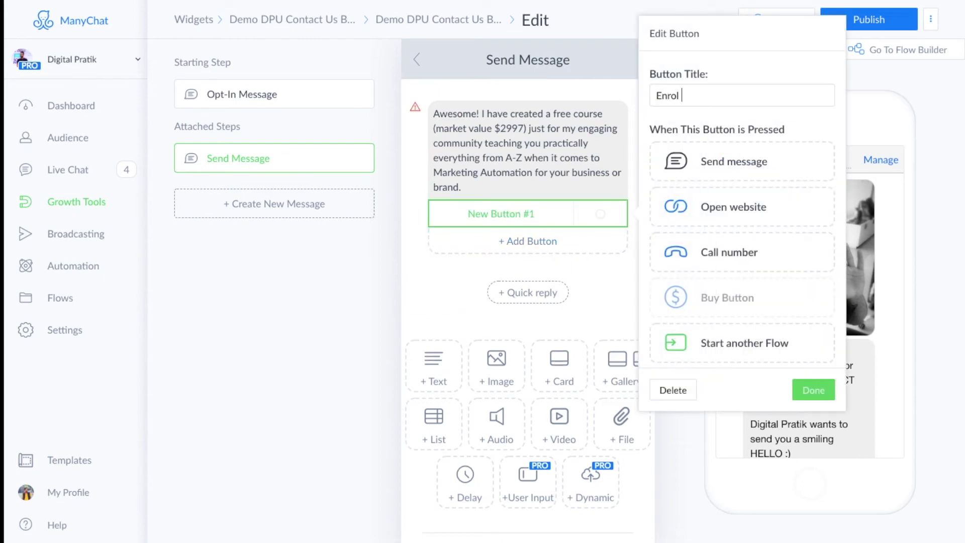
{"action": "type", "text": " in Free Course"}
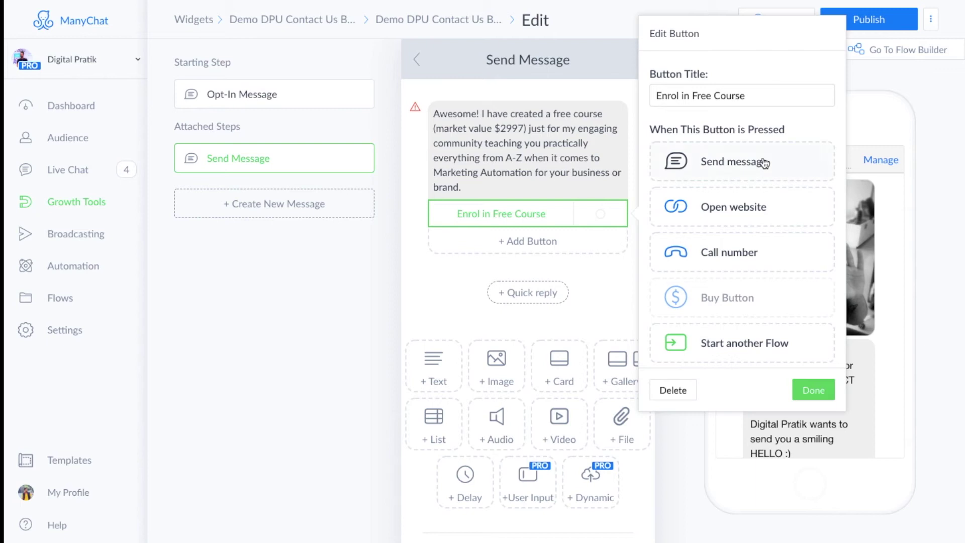
{"action": "left_click", "coordinate": [490, 320]}
{"action": "left_click", "coordinate": [505, 215]}
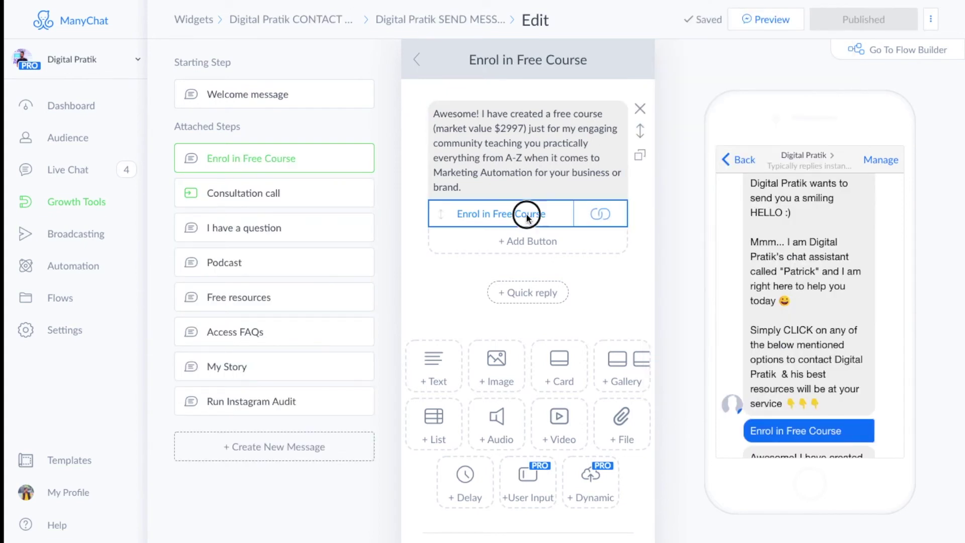
{"action": "left_click", "coordinate": [528, 213]}
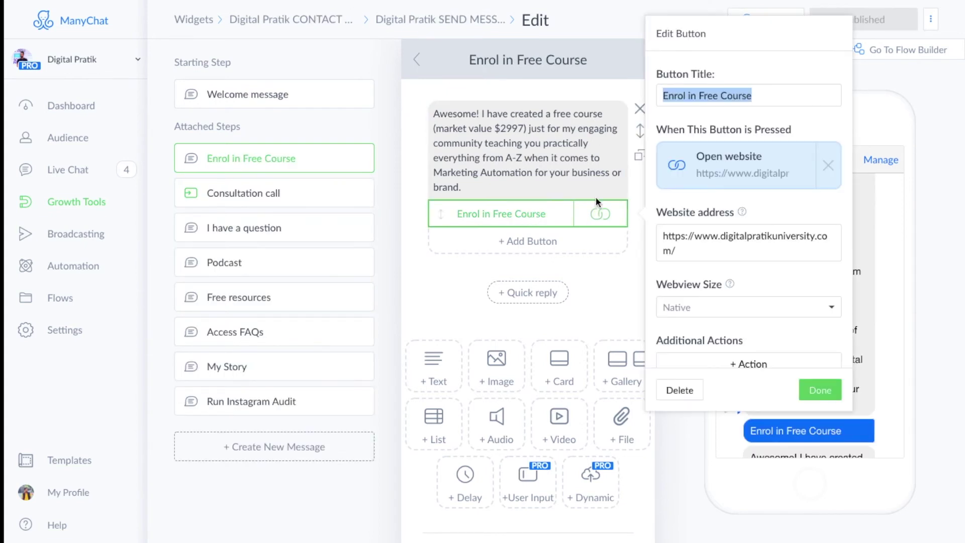
{"action": "left_click", "coordinate": [722, 238]}
{"action": "key", "text": "ctrl+a"}
{"action": "key", "text": "ctrl+c"}
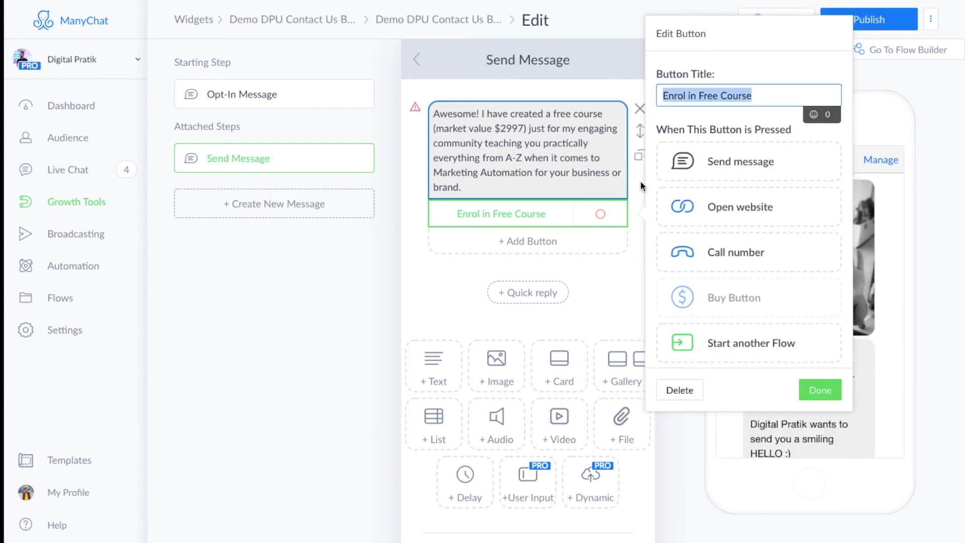
{"action": "left_click", "coordinate": [741, 203]}
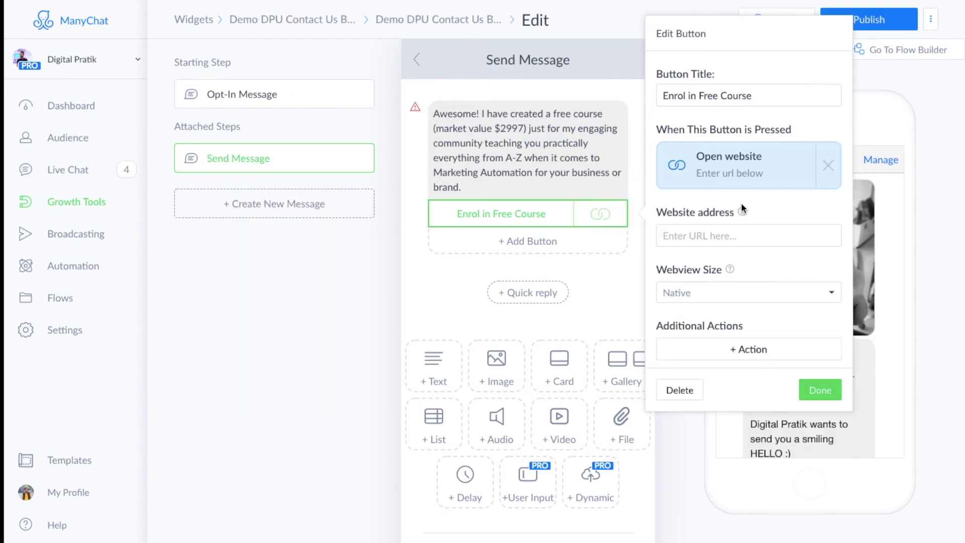
{"action": "left_click", "coordinate": [701, 239]}
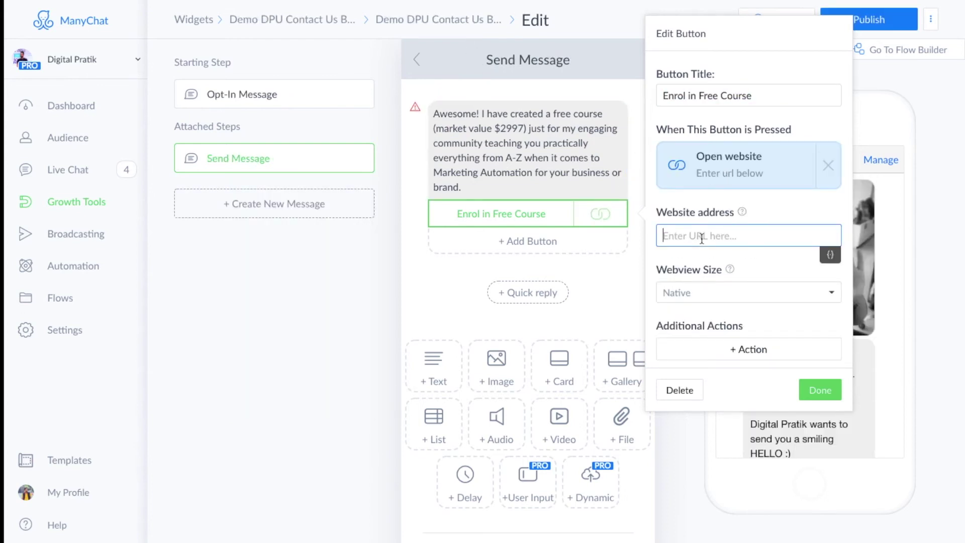
{"action": "key", "text": "ctrl+v"}
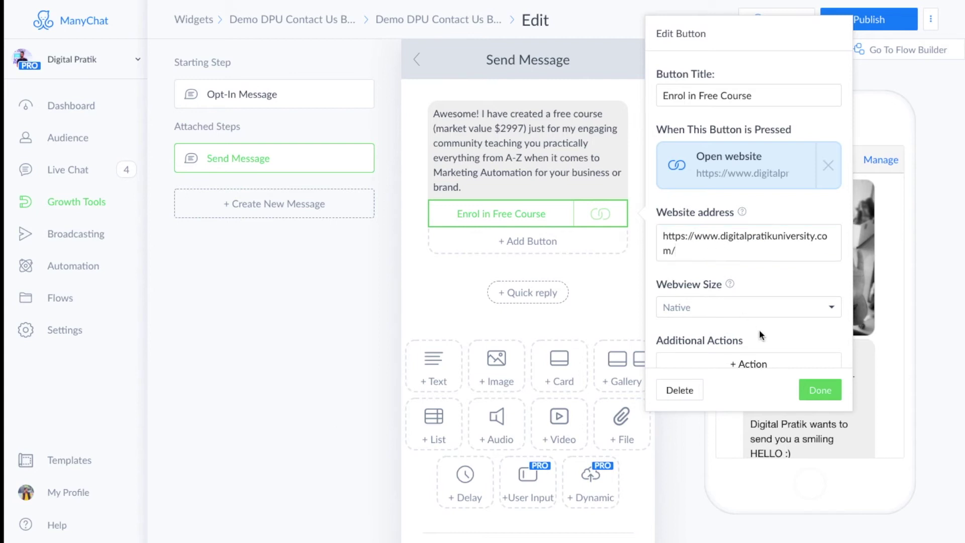
{"action": "scroll", "coordinate": [759, 335], "scroll_direction": "down", "scroll_amount": 1}
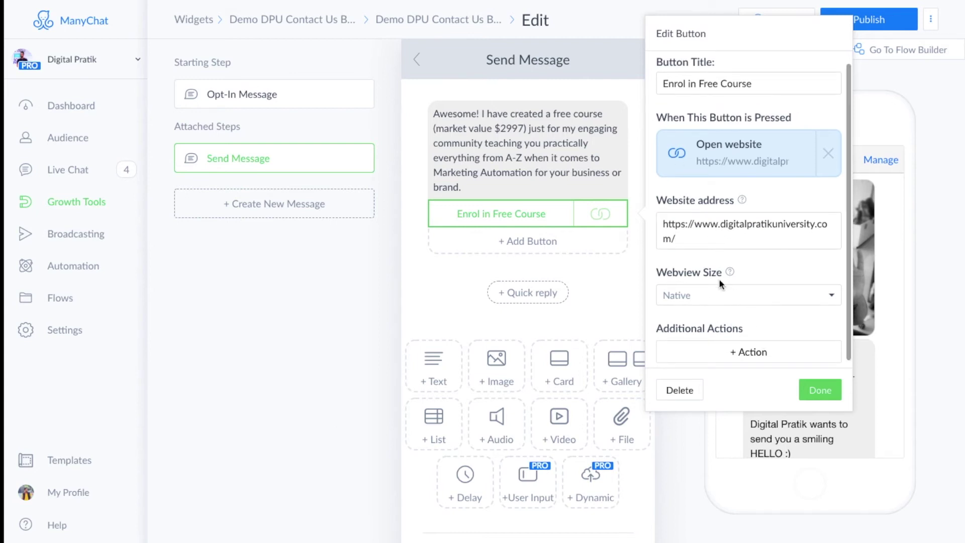
{"action": "left_click", "coordinate": [709, 351]}
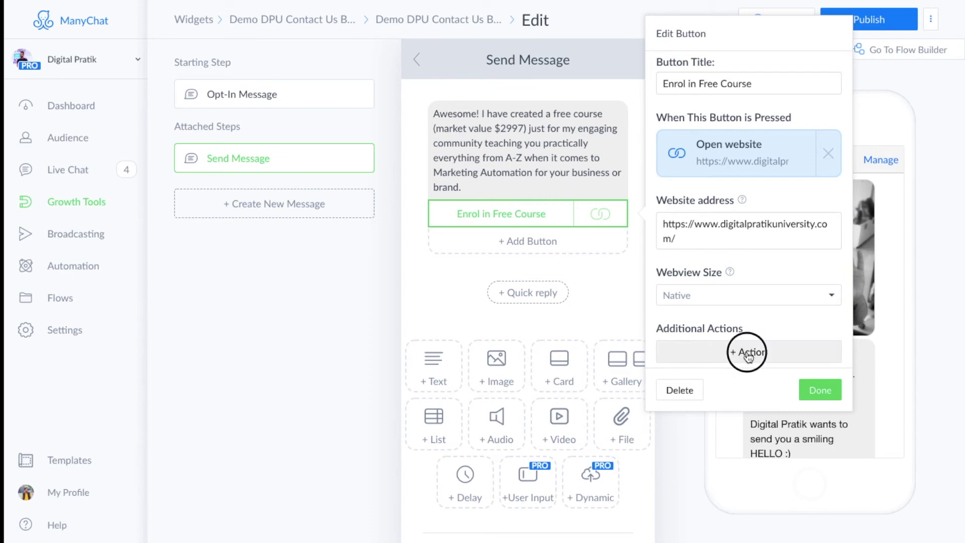
{"action": "left_click", "coordinate": [823, 117]}
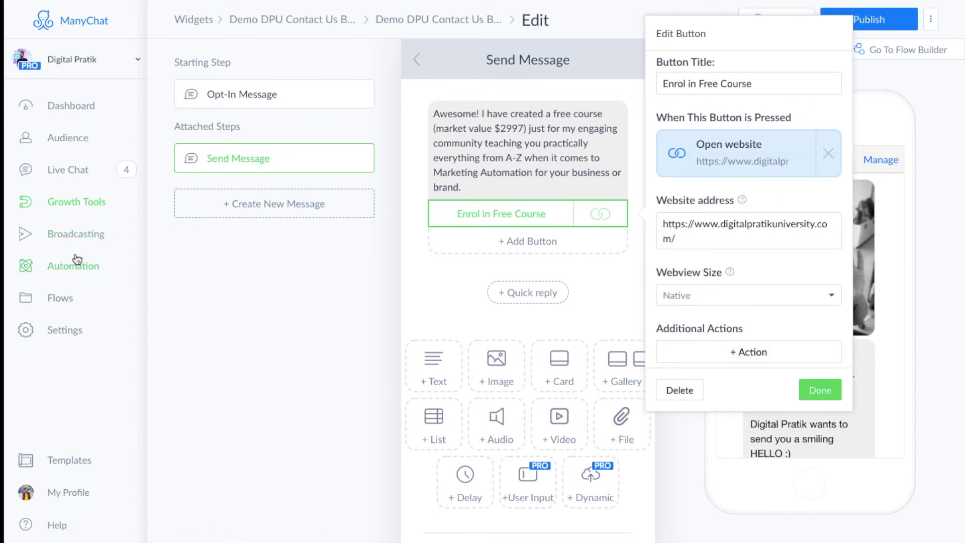
Save the Enrol in Free Course button and compare against the reference Welcome message and Podcast steps
{"action": "left_click", "coordinate": [821, 390]}
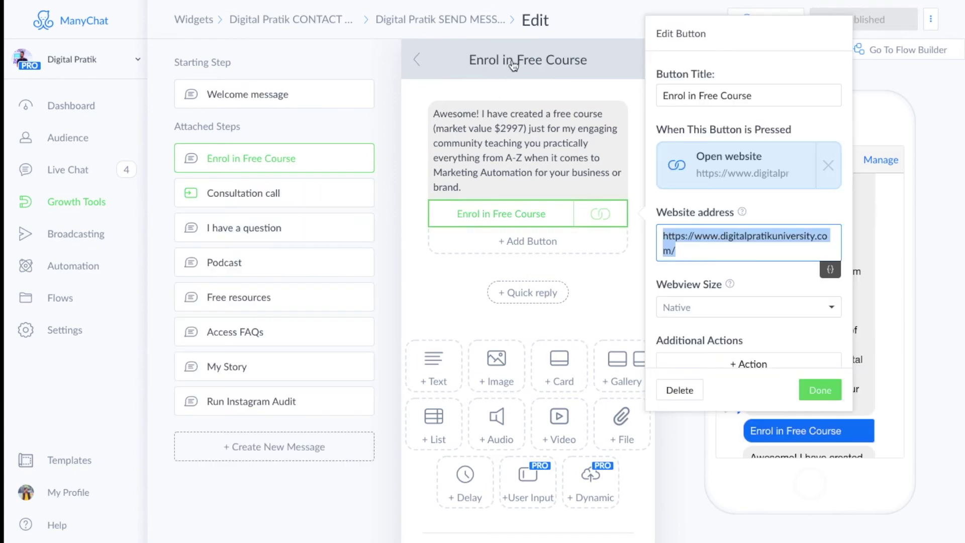
{"action": "left_click", "coordinate": [418, 92]}
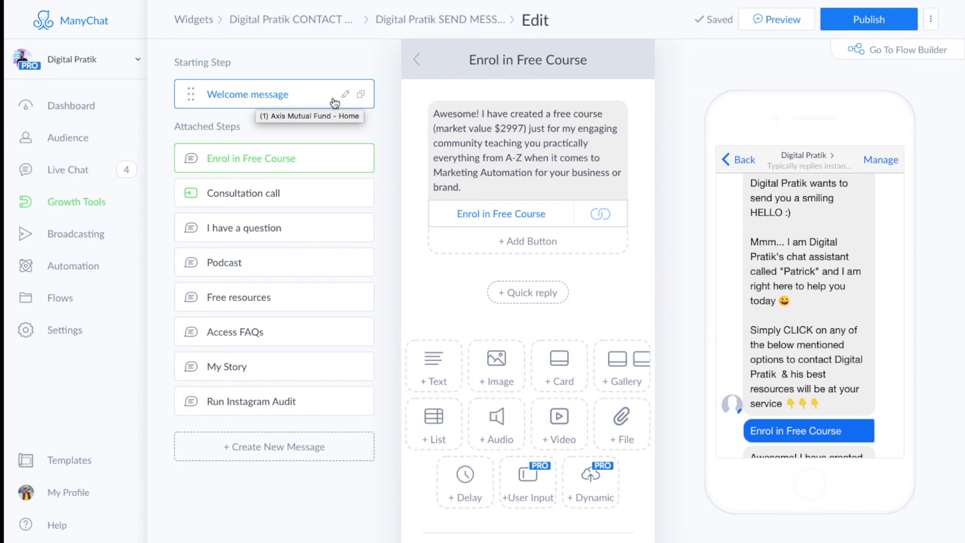
{"action": "left_click", "coordinate": [510, 62]}
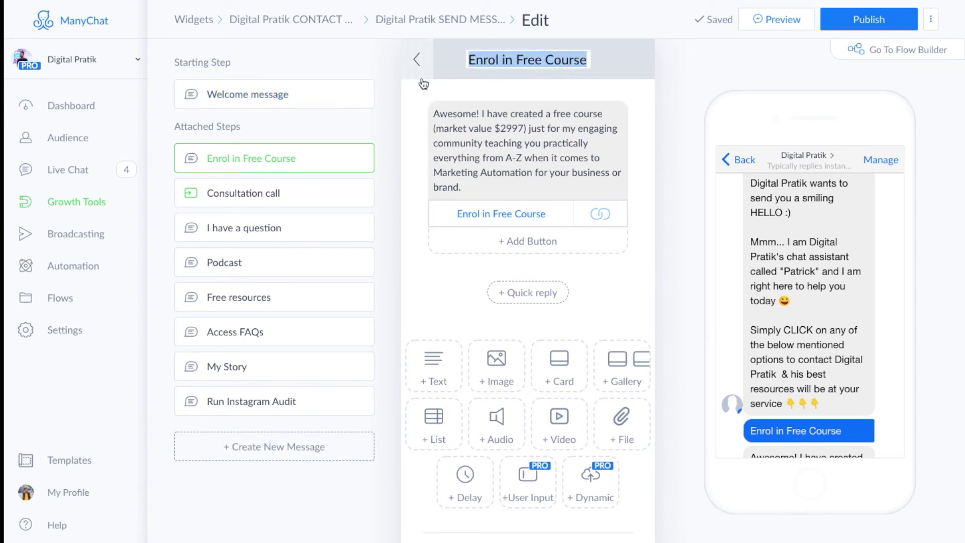
{"action": "left_click", "coordinate": [416, 59]}
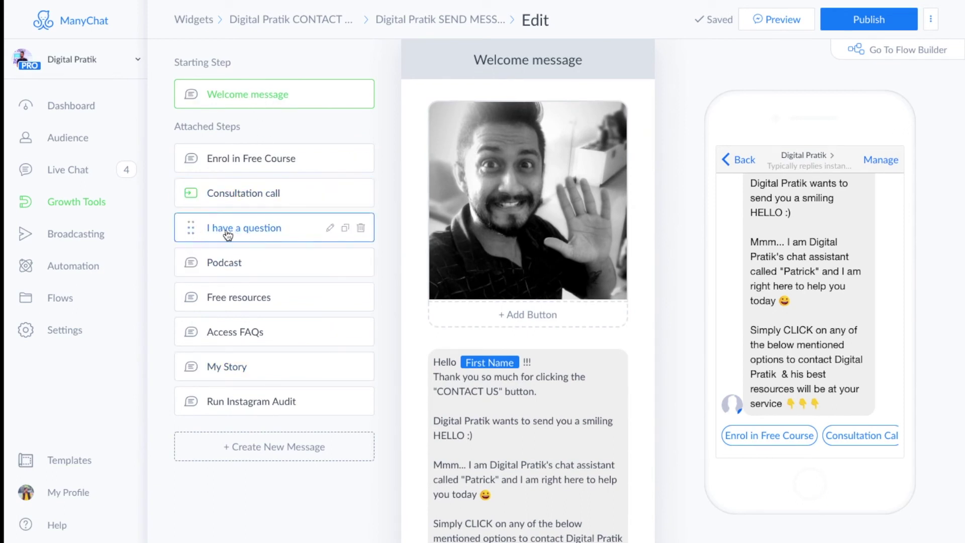
{"action": "left_click", "coordinate": [225, 265]}
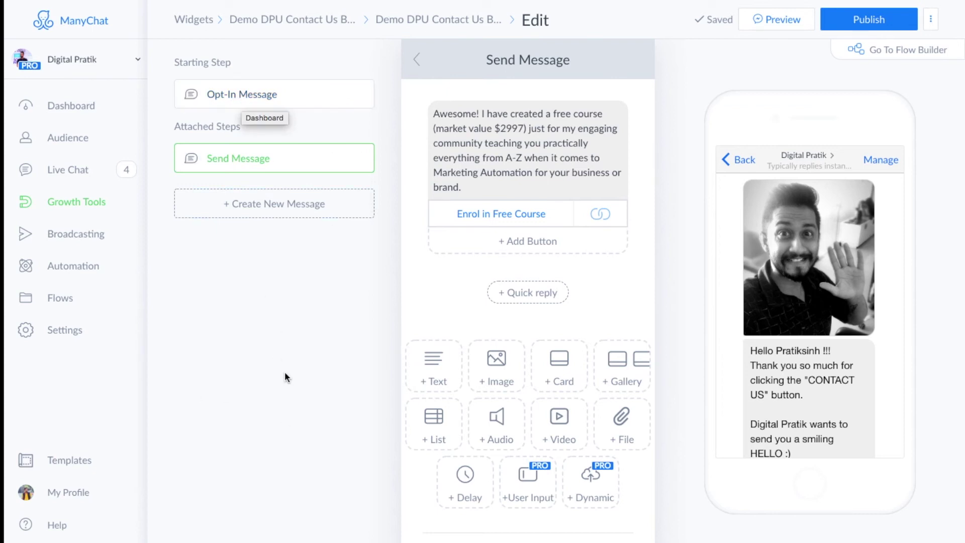
Rename the Opt-In Message starting step to 'Welcome Message'
{"action": "left_click", "coordinate": [240, 95]}
{"action": "left_click", "coordinate": [508, 58]}
{"action": "type", "text": "Welcome Message"}
{"action": "key", "text": "Return"}
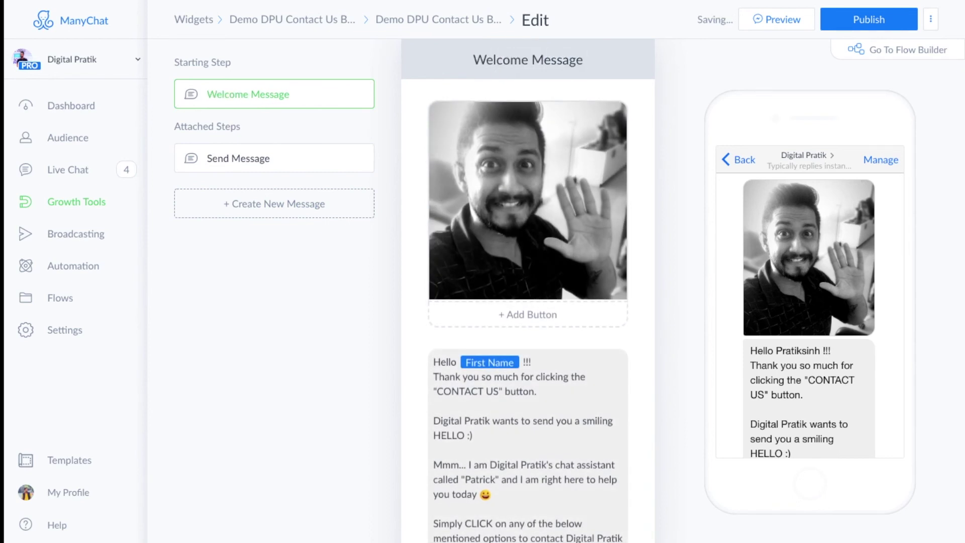
Begin retitling the Send Message step as 'Enrol in Free'
{"action": "left_click", "coordinate": [265, 158]}
{"action": "left_click", "coordinate": [514, 63]}
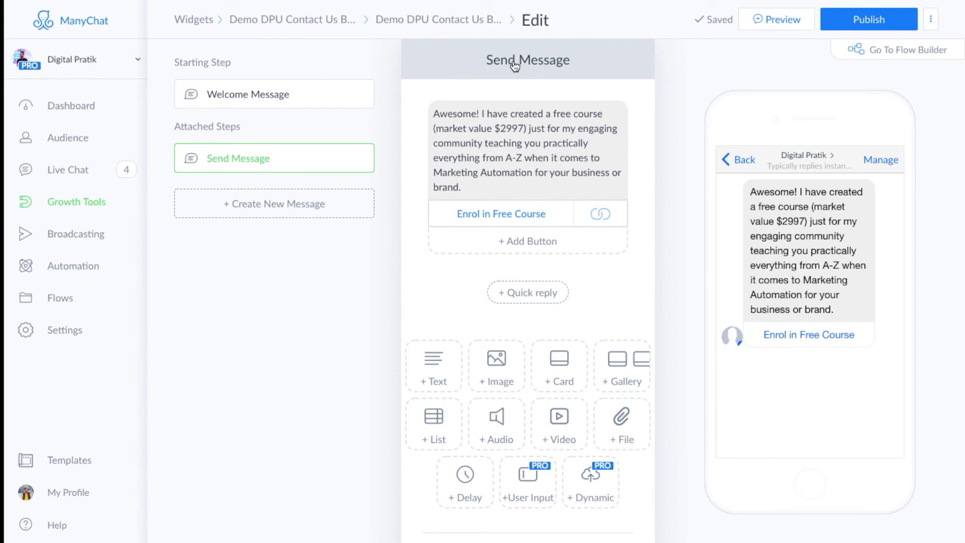
{"action": "type", "text": "Enrol in"}
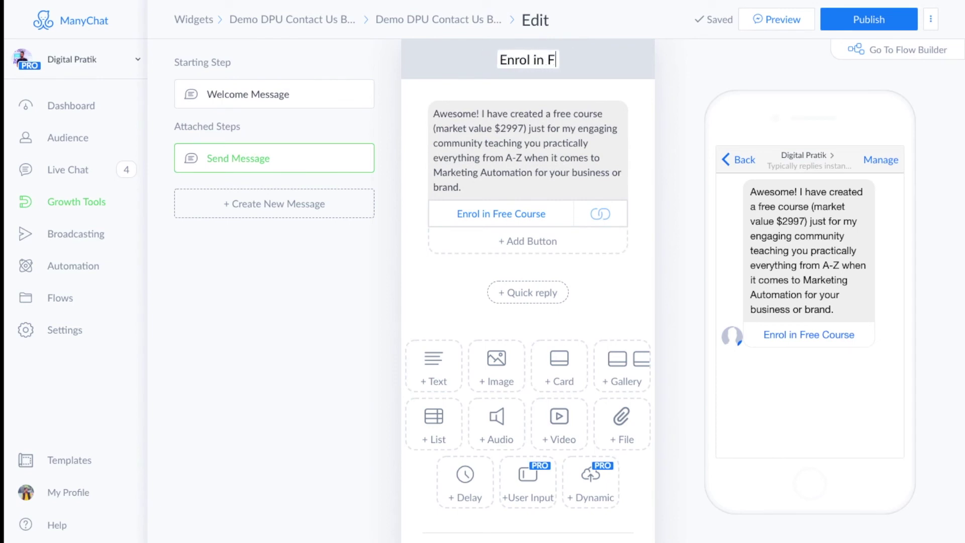